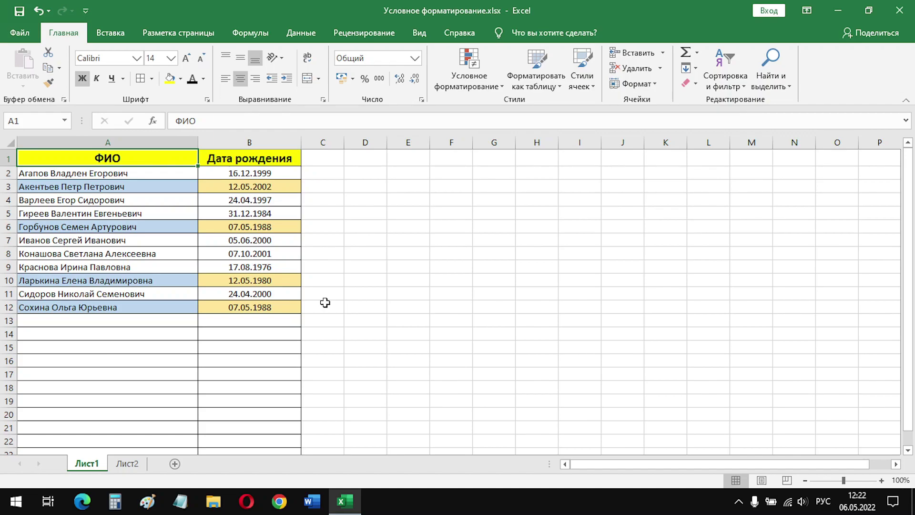
Review the birth dates and the highlighted rows 3, 6, 10 and 12
{"action": "left_click_drag", "start_coordinate": [262, 175], "coordinate": [265, 306]}
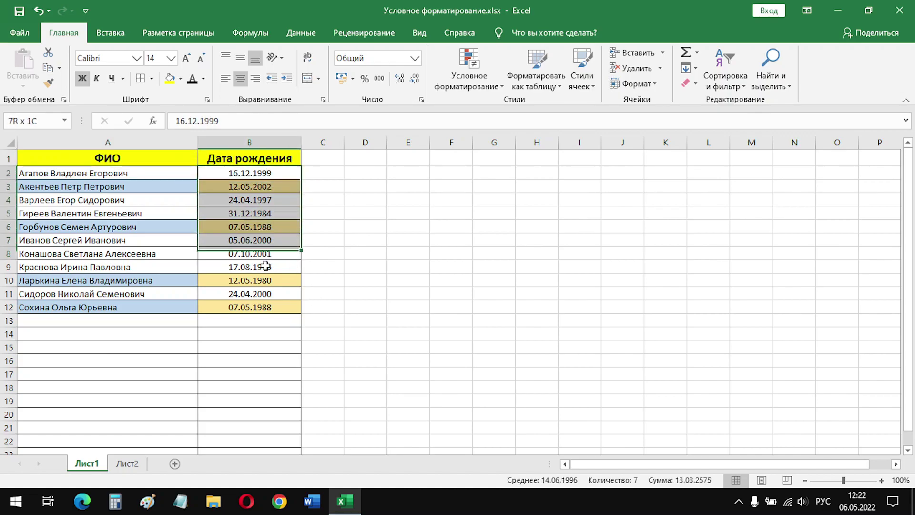
{"action": "left_click", "coordinate": [369, 305]}
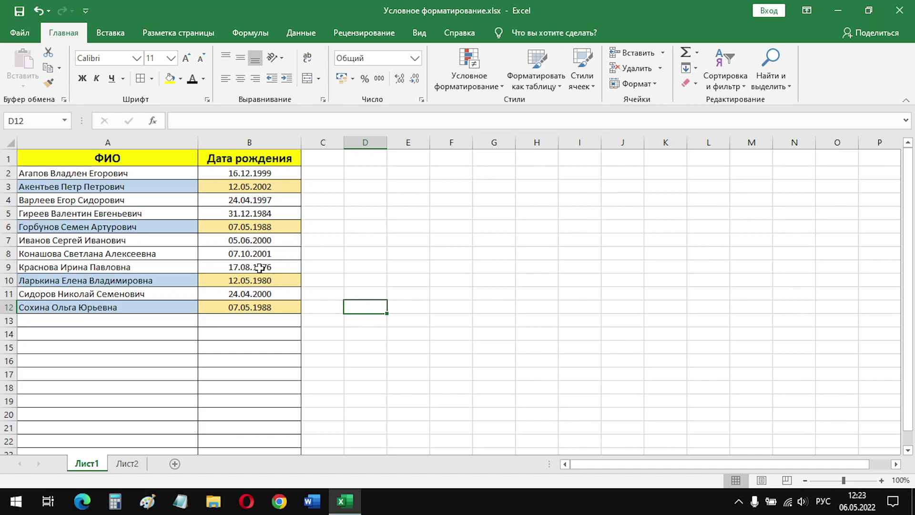
{"action": "left_click_drag", "start_coordinate": [162, 187], "coordinate": [225, 188]}
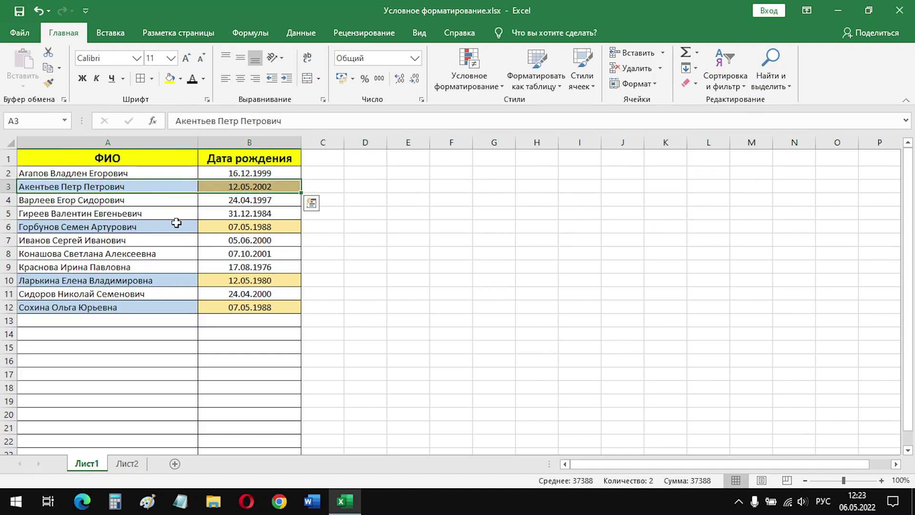
{"action": "left_click_drag", "start_coordinate": [174, 225], "coordinate": [224, 226]}
{"action": "left_click_drag", "start_coordinate": [171, 280], "coordinate": [254, 280]}
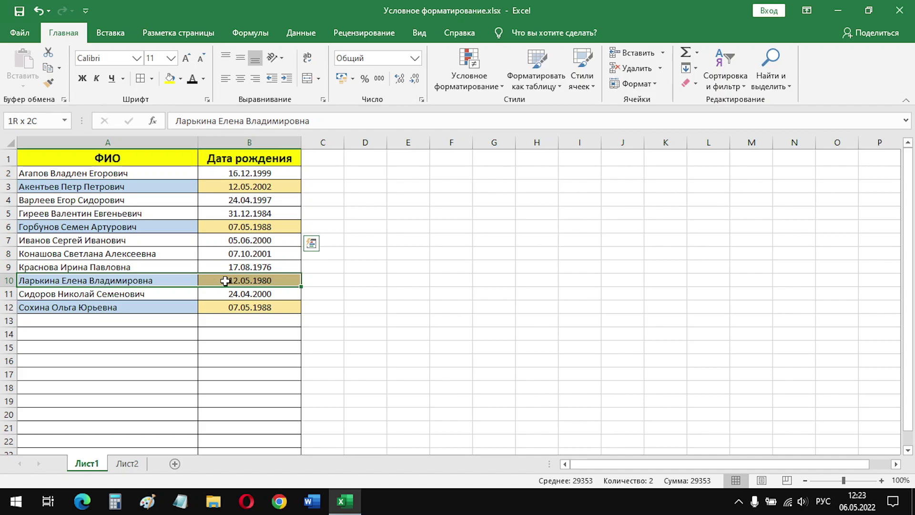
{"action": "left_click_drag", "start_coordinate": [173, 306], "coordinate": [250, 309]}
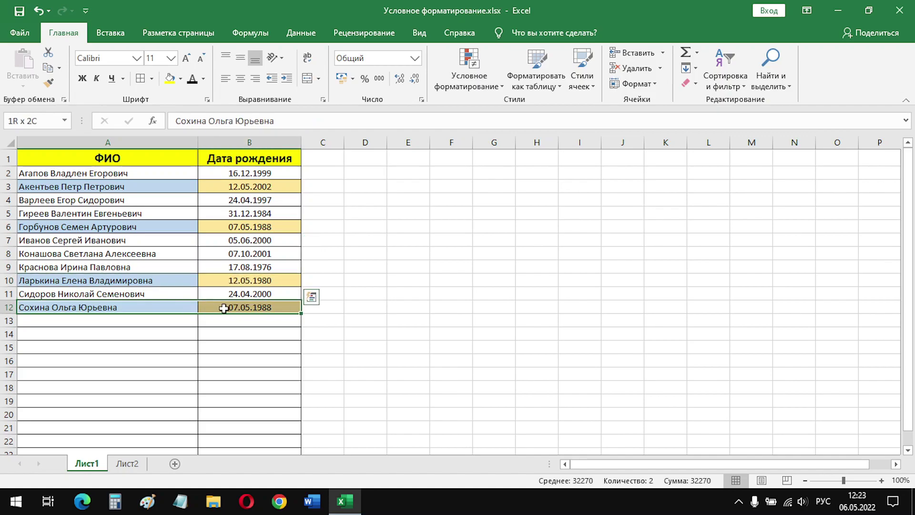
Change B12's birth date to 07.10.1988
{"action": "left_click", "coordinate": [251, 307]}
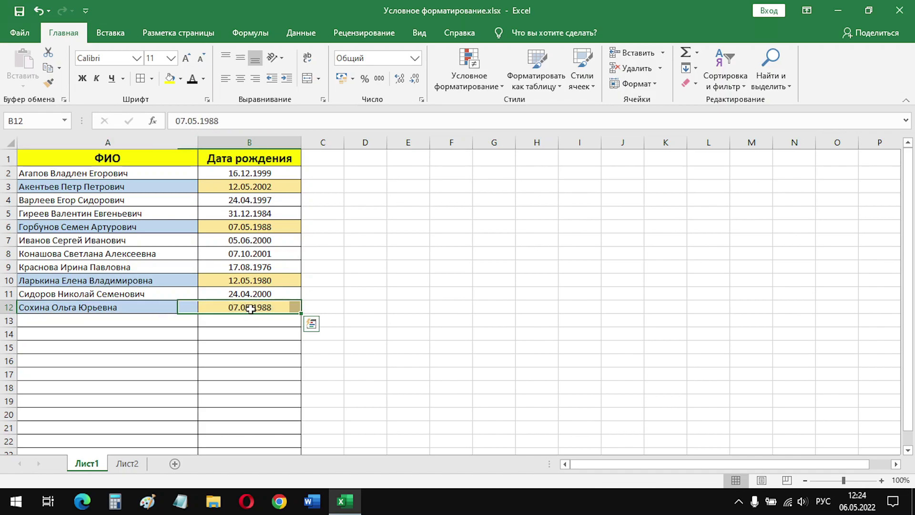
{"action": "double_click", "coordinate": [191, 122]}
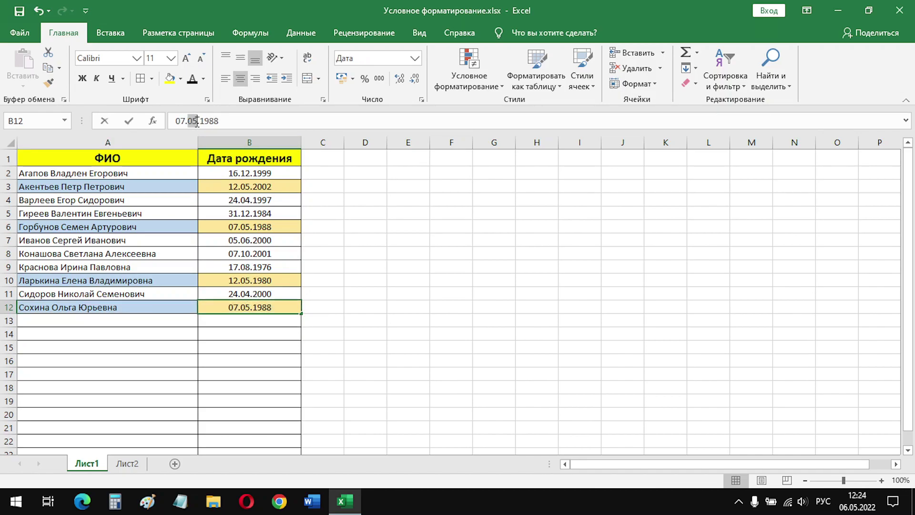
{"action": "type", "text": "10"}
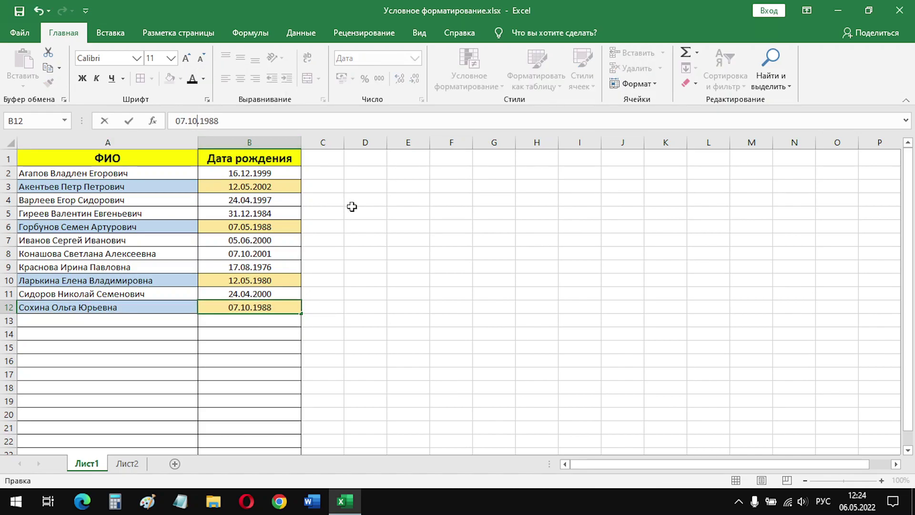
{"action": "key", "text": "Return"}
Change B8 to 07.05.2001, then go to Лист2 and select its dates B1:B12
{"action": "left_click", "coordinate": [275, 252]}
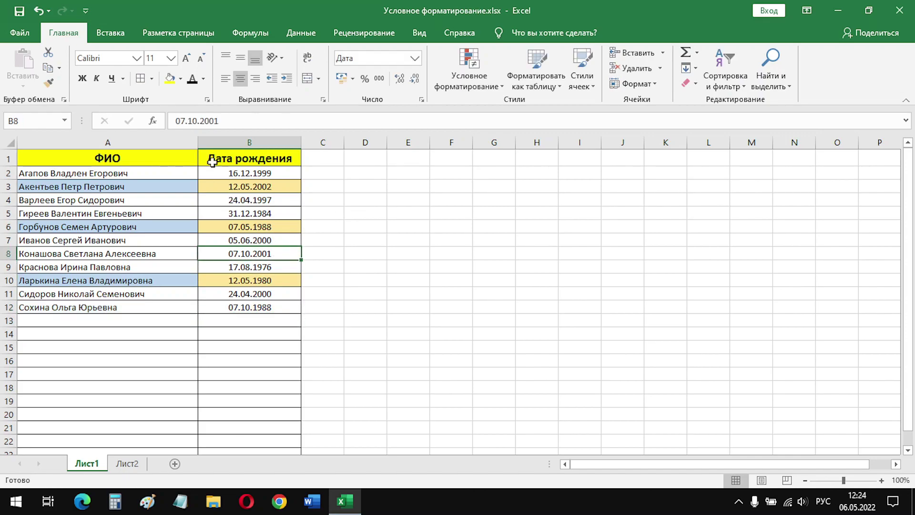
{"action": "left_click_drag", "start_coordinate": [189, 122], "coordinate": [193, 122]}
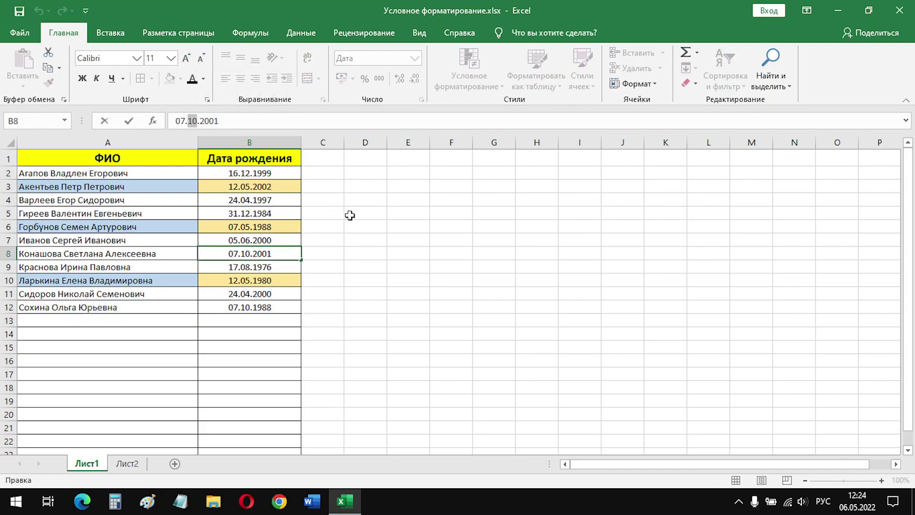
{"action": "type", "text": "05"}
{"action": "key", "text": "Return"}
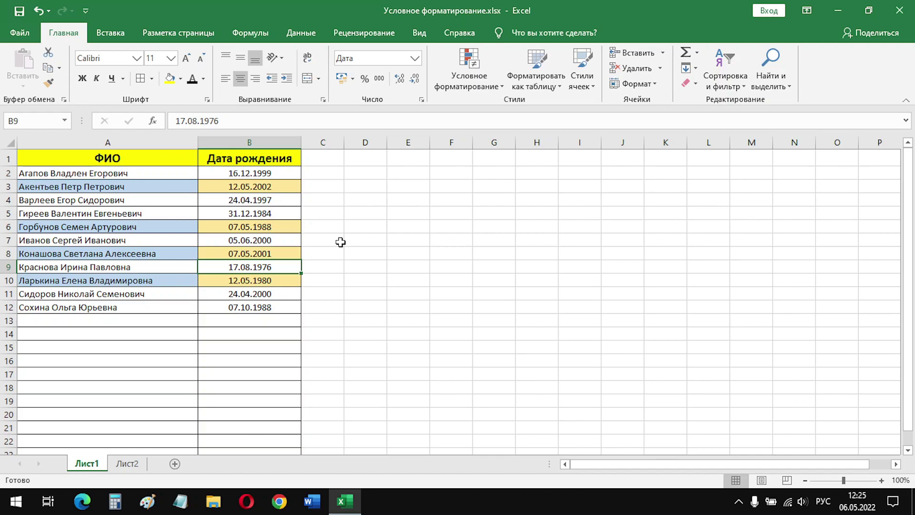
{"action": "left_click", "coordinate": [132, 469]}
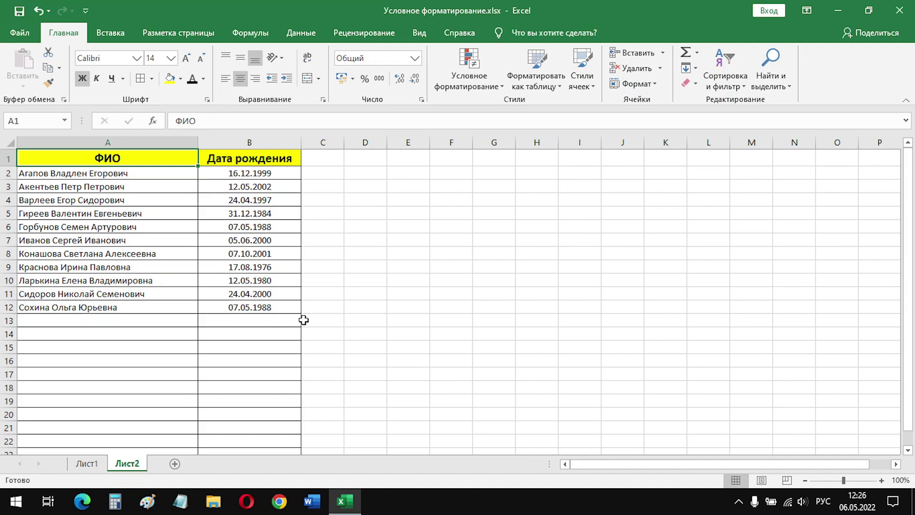
{"action": "left_click_drag", "start_coordinate": [263, 159], "coordinate": [256, 307]}
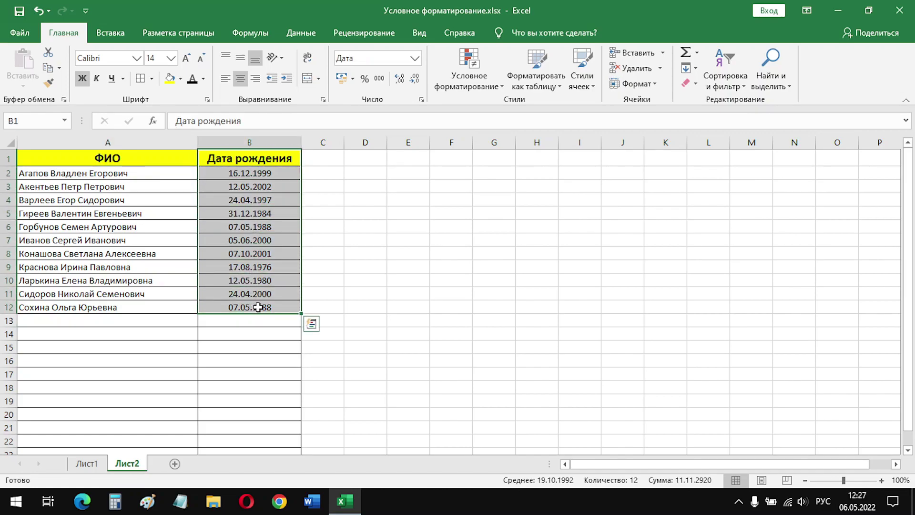
Enter =МЕСЯЦ(B2) in D2 to get the first birth month
{"action": "left_click", "coordinate": [363, 176]}
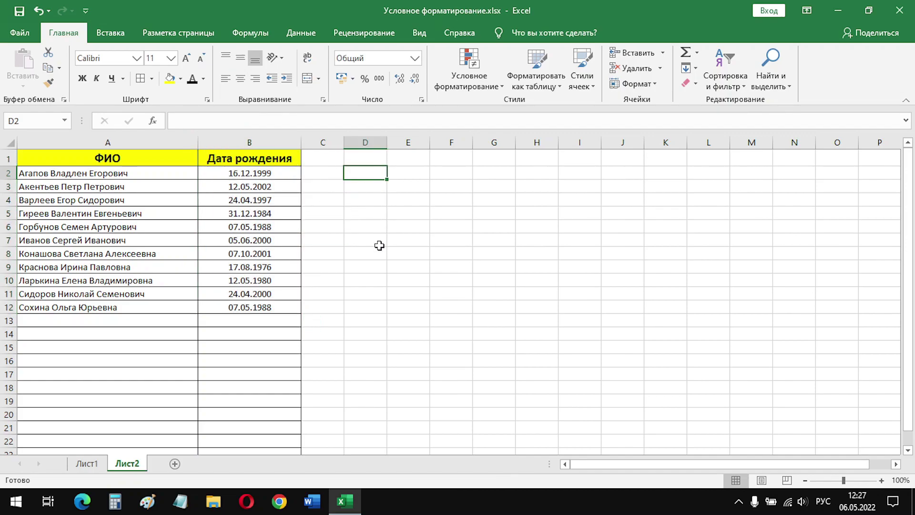
{"action": "type", "text": "="}
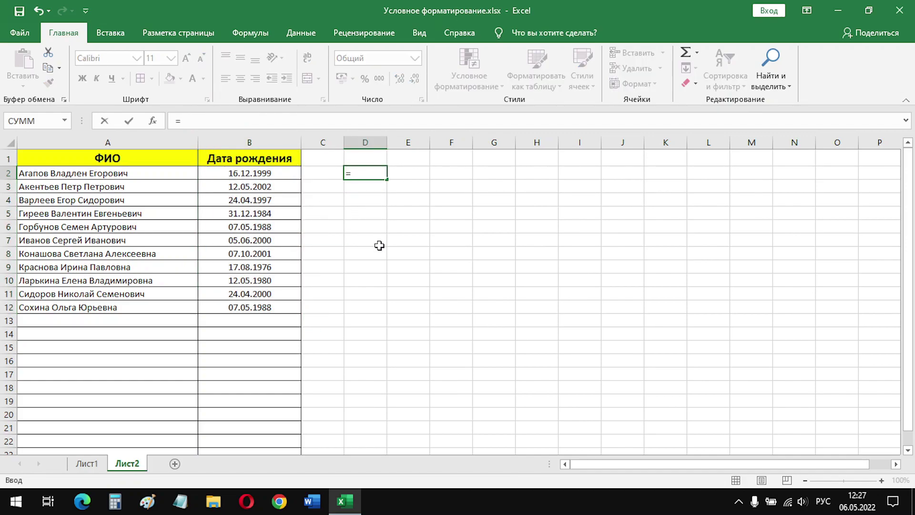
{"action": "type", "text": "МЕСЯЦ("}
{"action": "left_click", "coordinate": [282, 173]}
{"action": "type", "text": ")"}
{"action": "key", "text": "Return"}
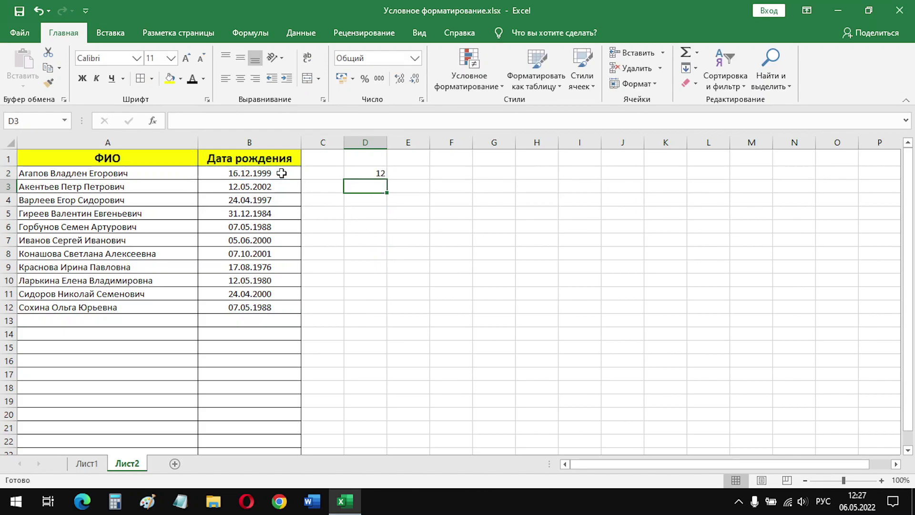
Copy D2's month formula down through D12
{"action": "left_click", "coordinate": [355, 172]}
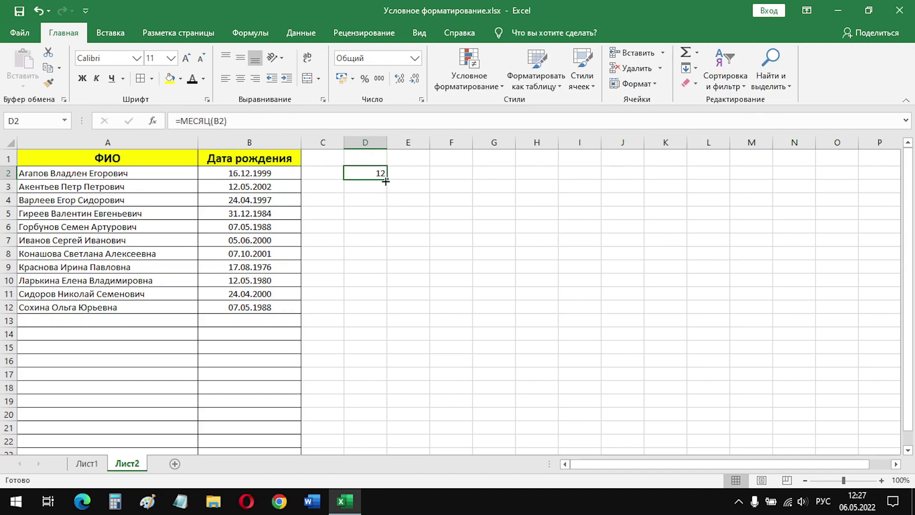
{"action": "left_click_drag", "start_coordinate": [388, 185], "coordinate": [385, 314]}
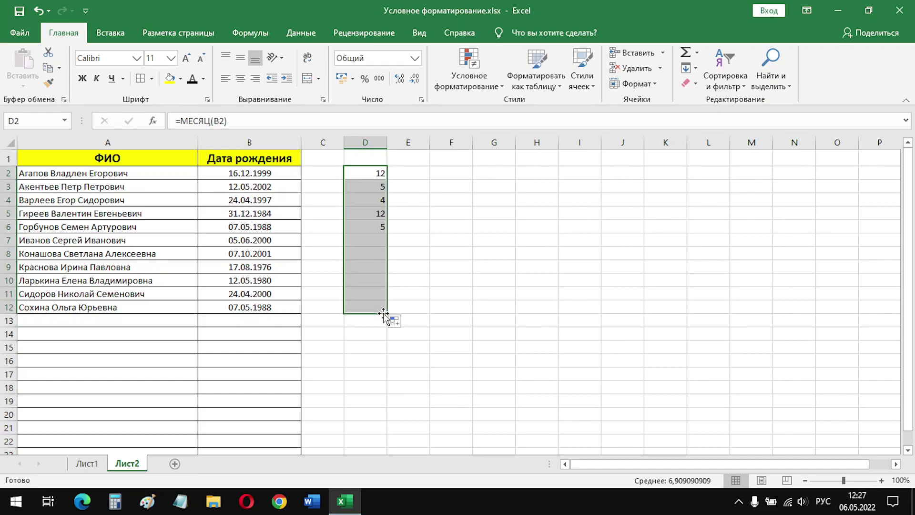
{"action": "left_click", "coordinate": [421, 319]}
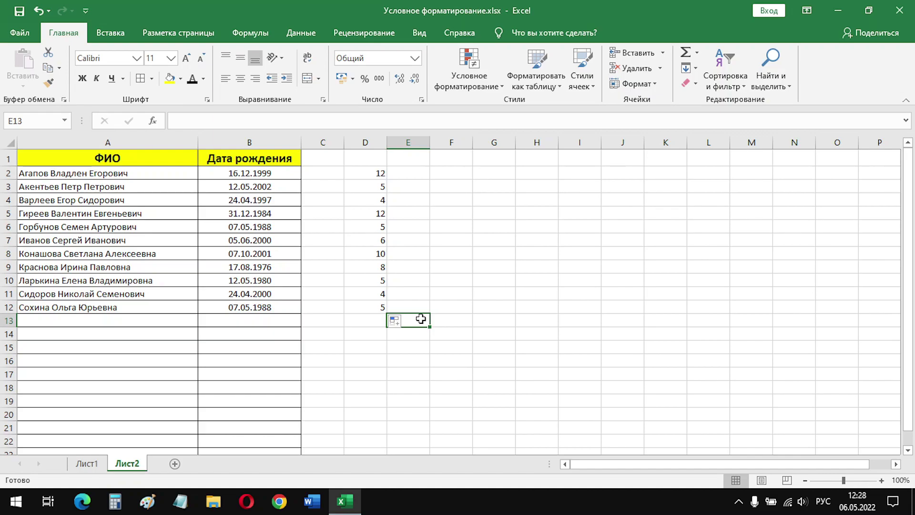
{"action": "left_click", "coordinate": [408, 174]}
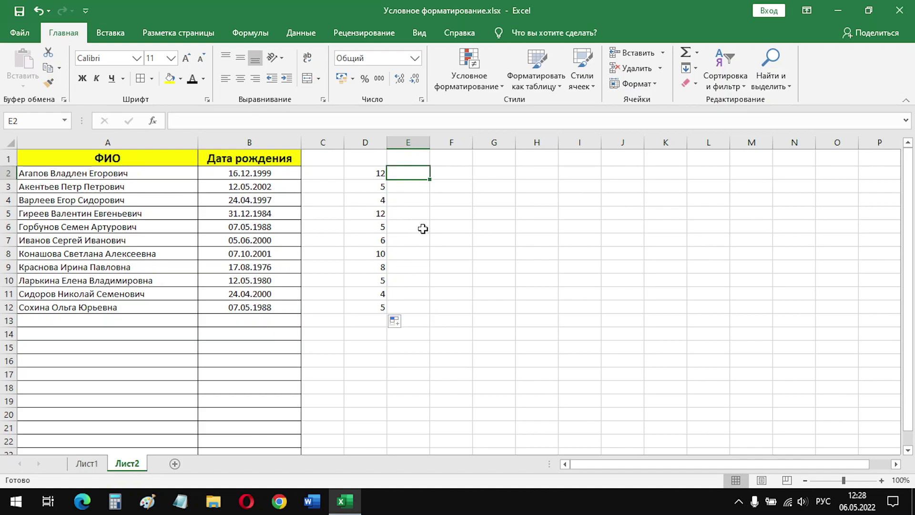
Put =СЕГОДНЯ() in E2 and =МЕСЯЦ(E2) in F2, giving current month 5
{"action": "type", "text": "=СЕГОДНЯ"}
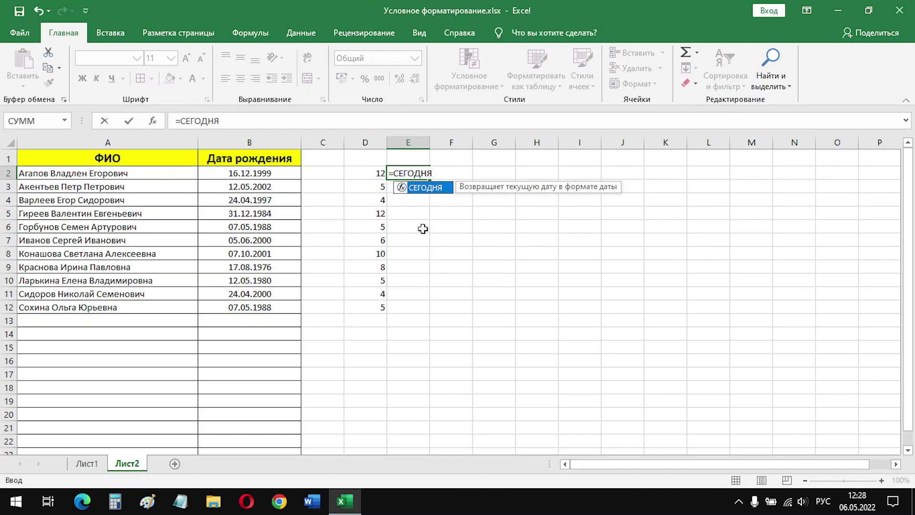
{"action": "type", "text": "()"}
{"action": "key", "text": "Return"}
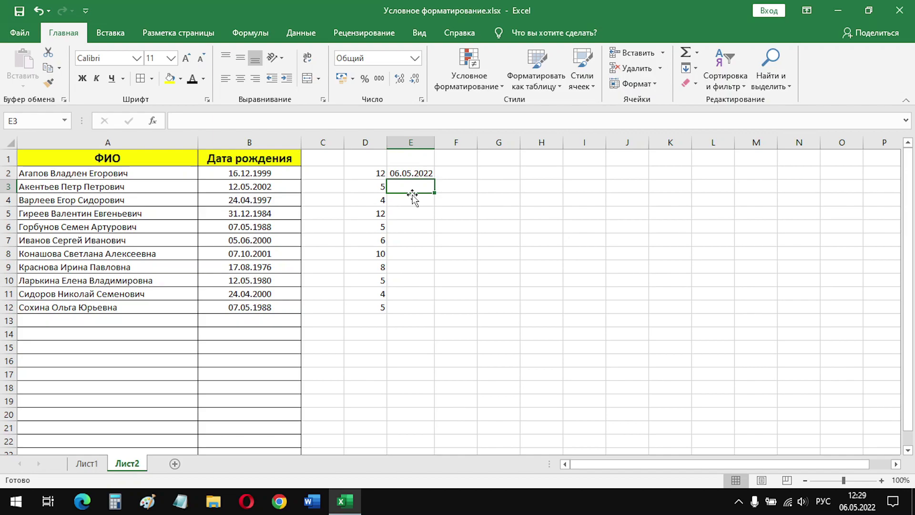
{"action": "left_click", "coordinate": [449, 174]}
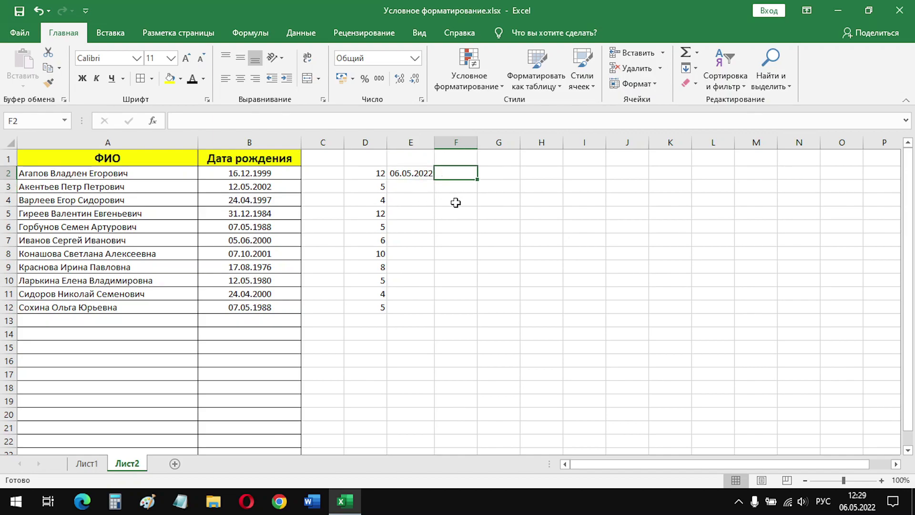
{"action": "type", "text": "=МЕС"}
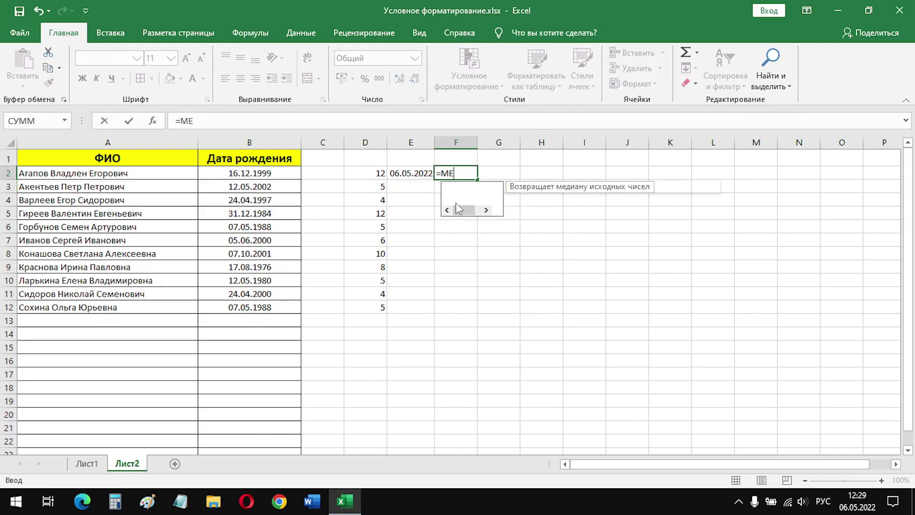
{"action": "type", "text": "ЯЦ("}
{"action": "left_click", "coordinate": [412, 175]}
{"action": "type", "text": ")"}
{"action": "key", "text": "Return"}
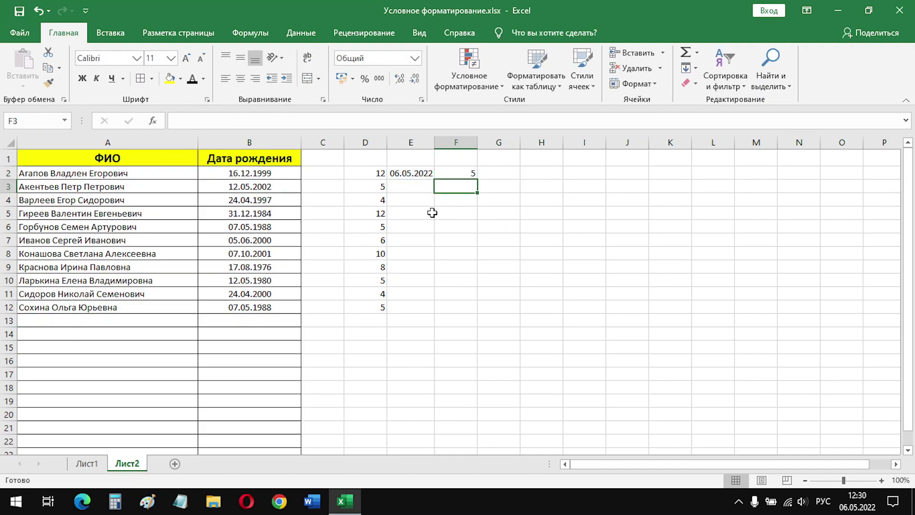
{"action": "left_click", "coordinate": [462, 173]}
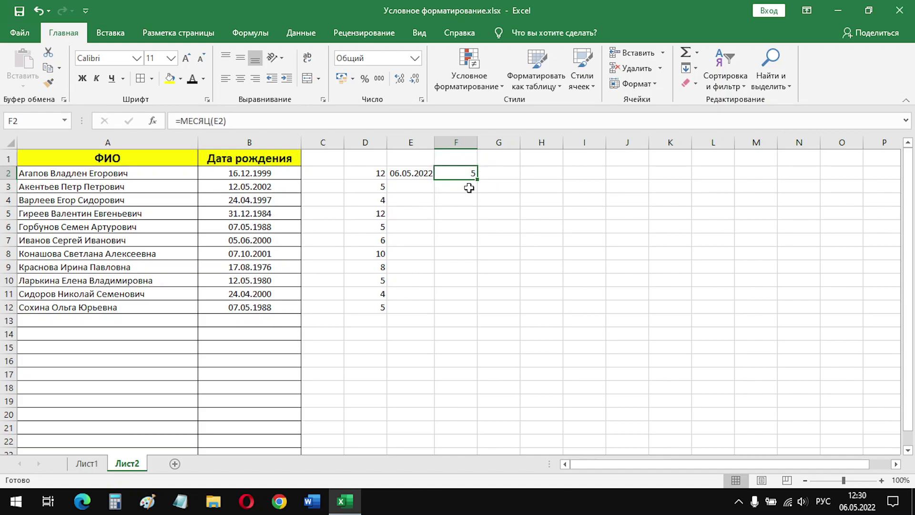
Look over the month numbers in D2:D12 and the birth dates in column B
{"action": "left_click_drag", "start_coordinate": [368, 173], "coordinate": [372, 306]}
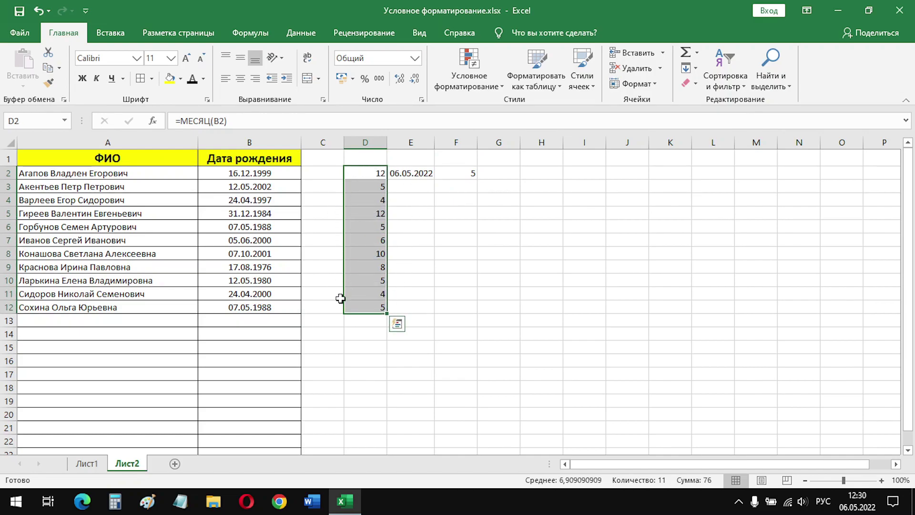
{"action": "left_click", "coordinate": [369, 319]}
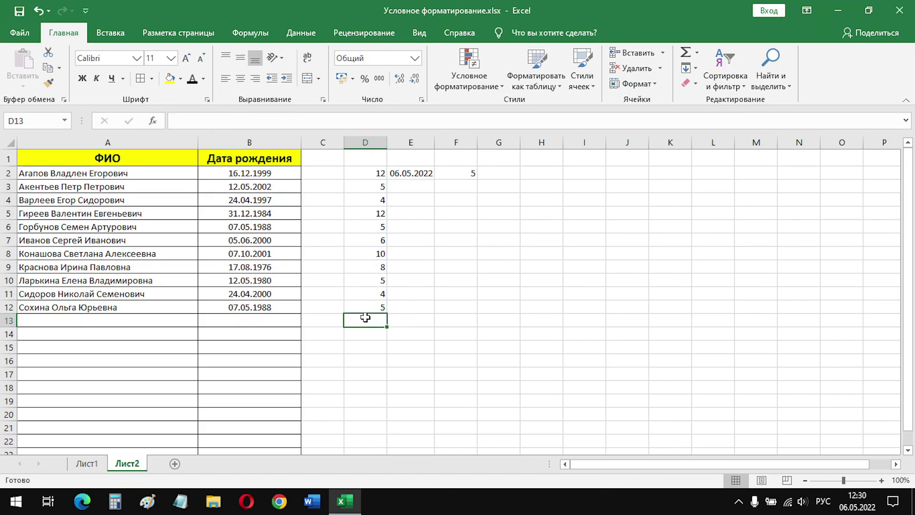
{"action": "left_click", "coordinate": [271, 175]}
{"action": "left_click", "coordinate": [271, 185]}
{"action": "left_click", "coordinate": [272, 200]}
{"action": "double_click", "coordinate": [274, 213]}
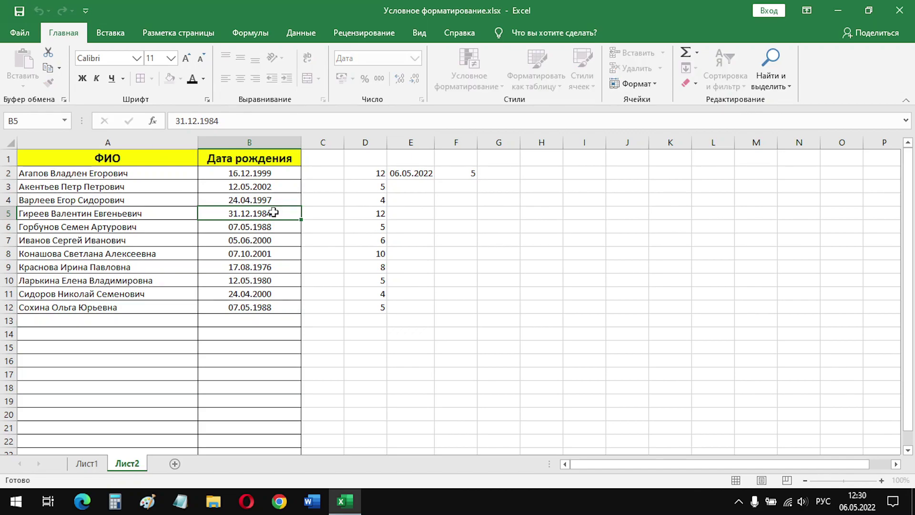
{"action": "key", "text": "Return"}
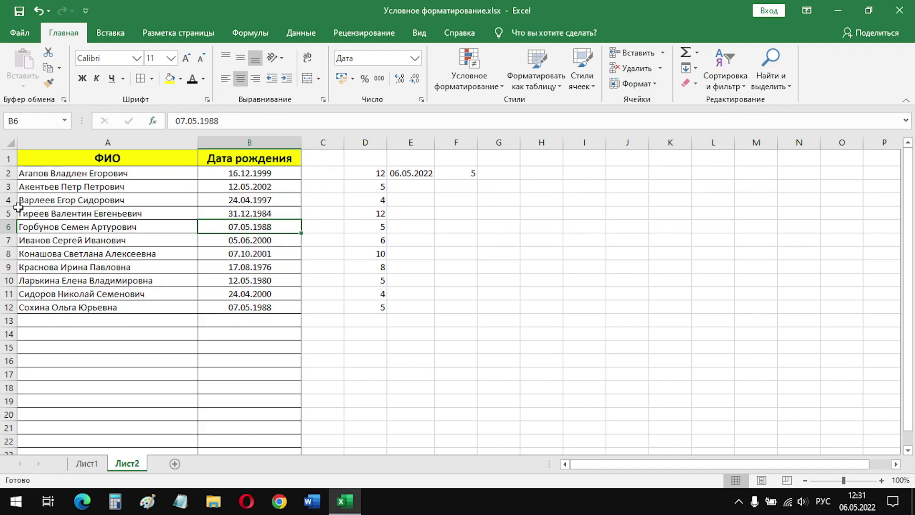
Check the empty rows below the table, then select all of column A
{"action": "mouse_move", "coordinate": [148, 319]}
{"action": "left_mouse_down"}
{"action": "mouse_move", "coordinate": [229, 322]}
{"action": "mouse_move", "coordinate": [229, 343]}
{"action": "left_mouse_up"}
{"action": "left_click_drag", "start_coordinate": [173, 362], "coordinate": [264, 383]}
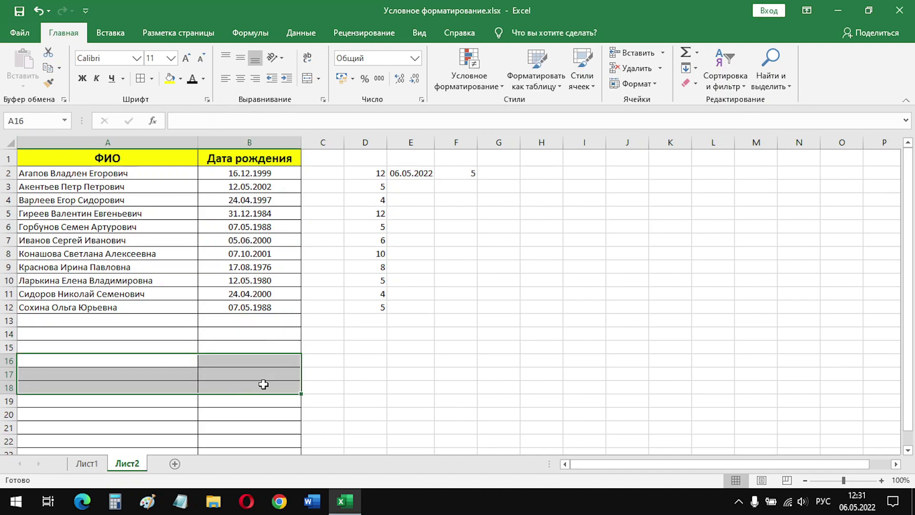
{"action": "left_click", "coordinate": [367, 371]}
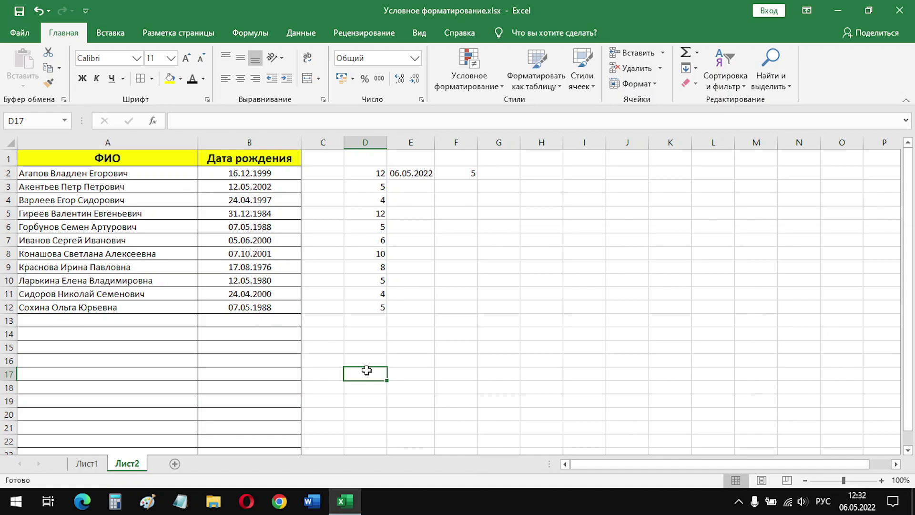
{"action": "left_click", "coordinate": [181, 142]}
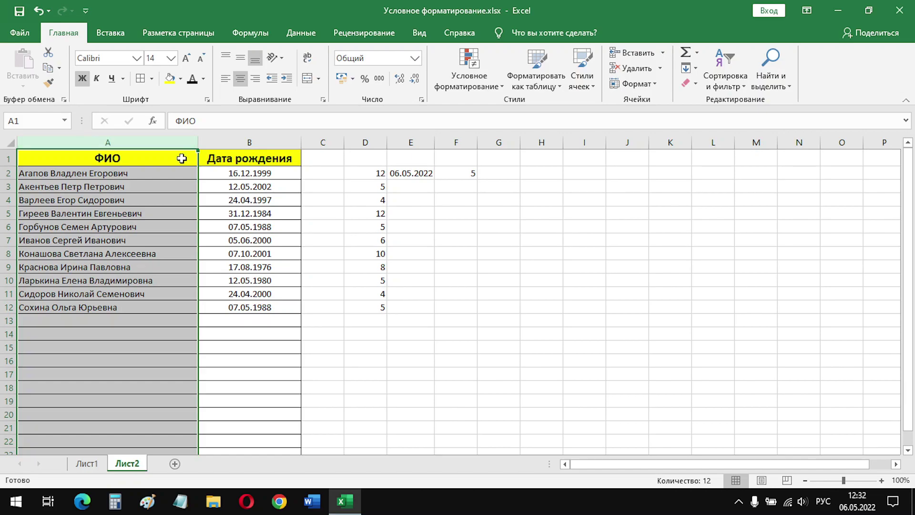
Drop the ФИО header A1 from the column A selection and open Conditional Formatting
{"action": "left_click", "coordinate": [181, 158], "text": "ctrl"}
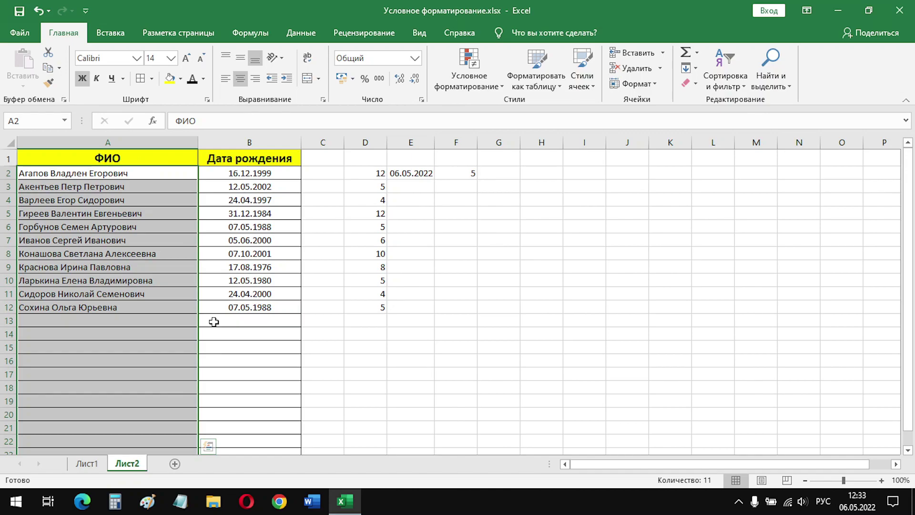
{"action": "scroll", "coordinate": [214, 323], "scroll_direction": "down", "scroll_amount": 12}
{"action": "scroll", "coordinate": [214, 322], "scroll_direction": "up", "scroll_amount": 5}
{"action": "scroll", "coordinate": [214, 322], "scroll_direction": "up", "scroll_amount": 6}
{"action": "scroll", "coordinate": [214, 322], "scroll_direction": "up", "scroll_amount": 1}
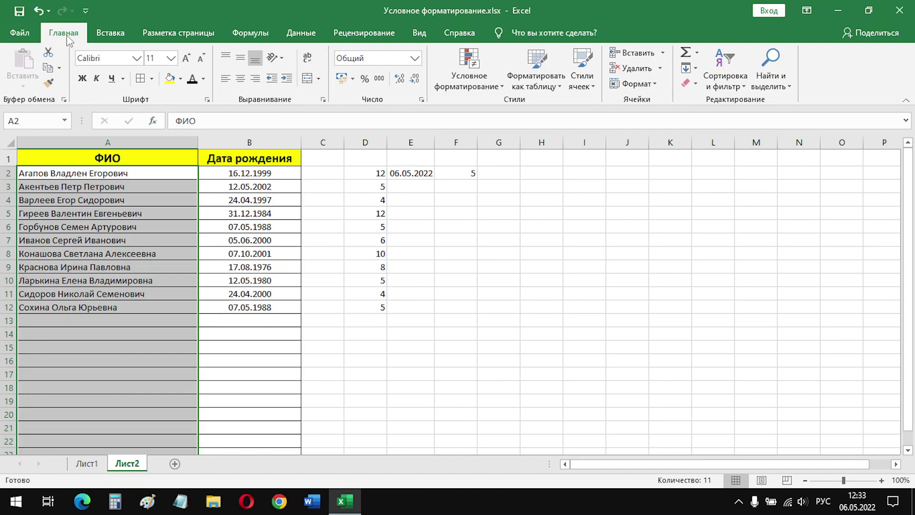
{"action": "left_click", "coordinate": [471, 77]}
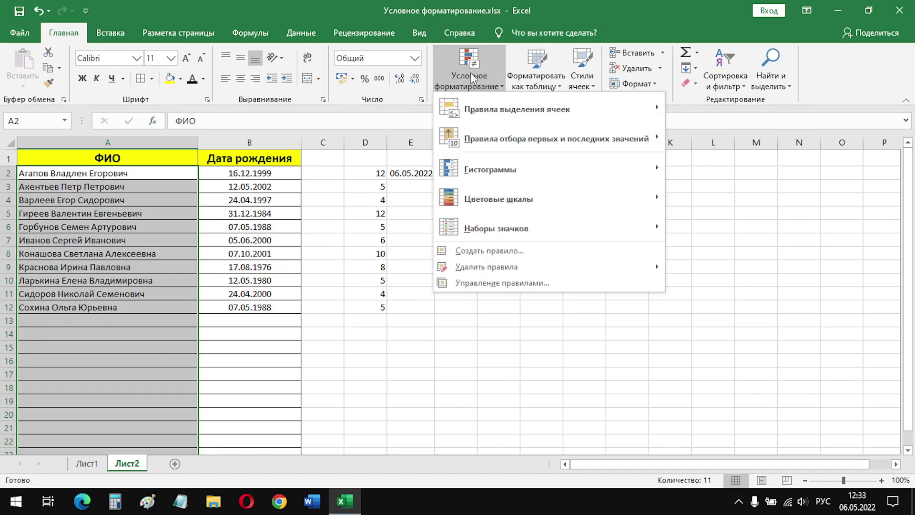
{"action": "mouse_move", "coordinate": [496, 228]}
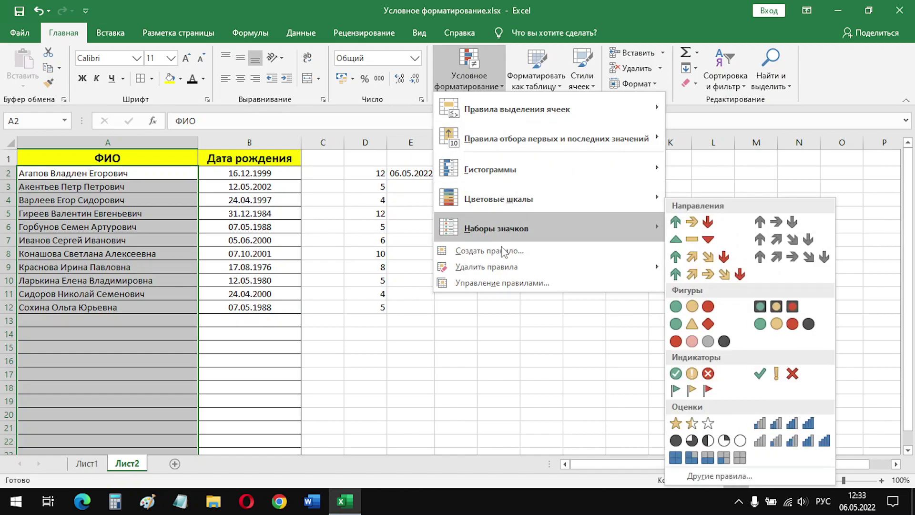
Start a new rule and choose the 'Использовать формулу' rule type
{"action": "left_click", "coordinate": [503, 260]}
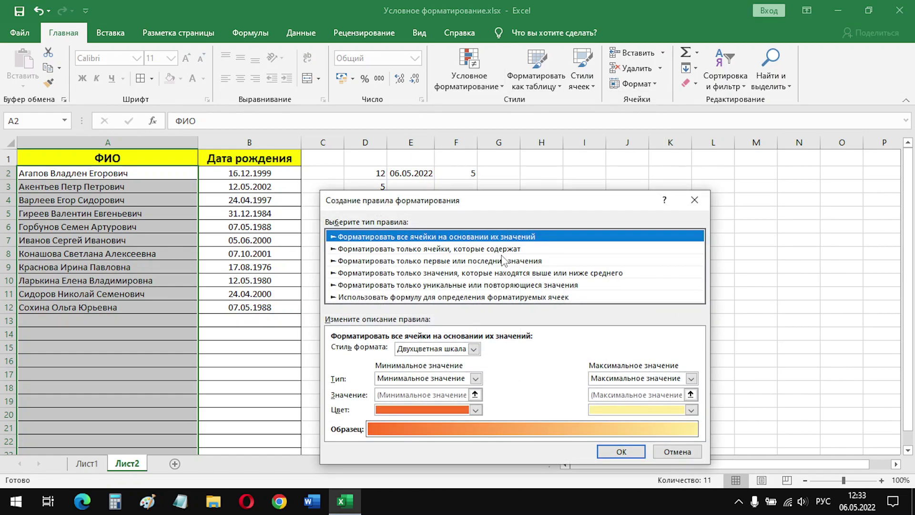
{"action": "left_click_drag", "start_coordinate": [514, 199], "coordinate": [504, 137]}
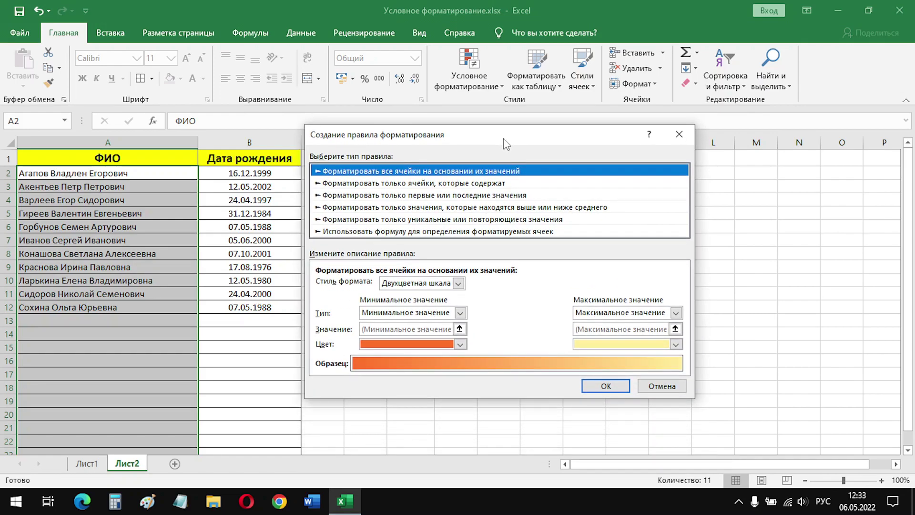
{"action": "left_click", "coordinate": [493, 183]}
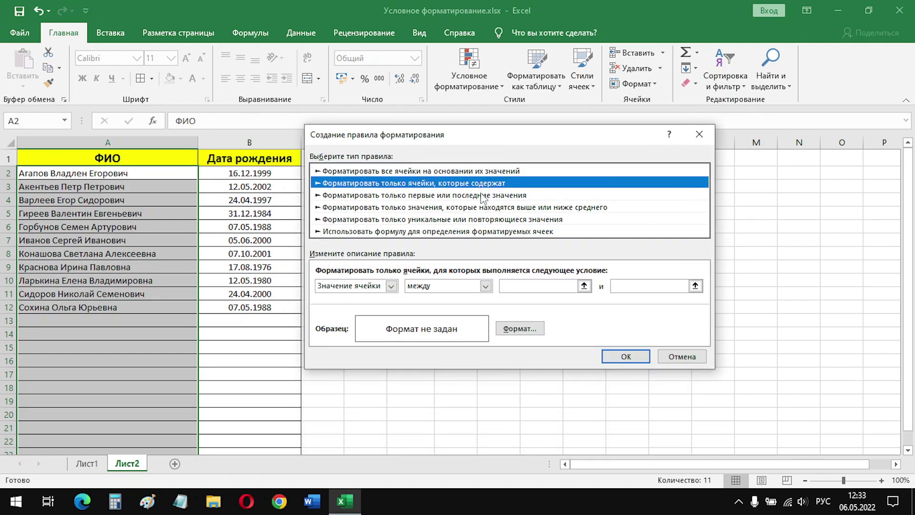
{"action": "left_click", "coordinate": [484, 195]}
{"action": "left_click", "coordinate": [480, 207]}
{"action": "left_click", "coordinate": [479, 220]}
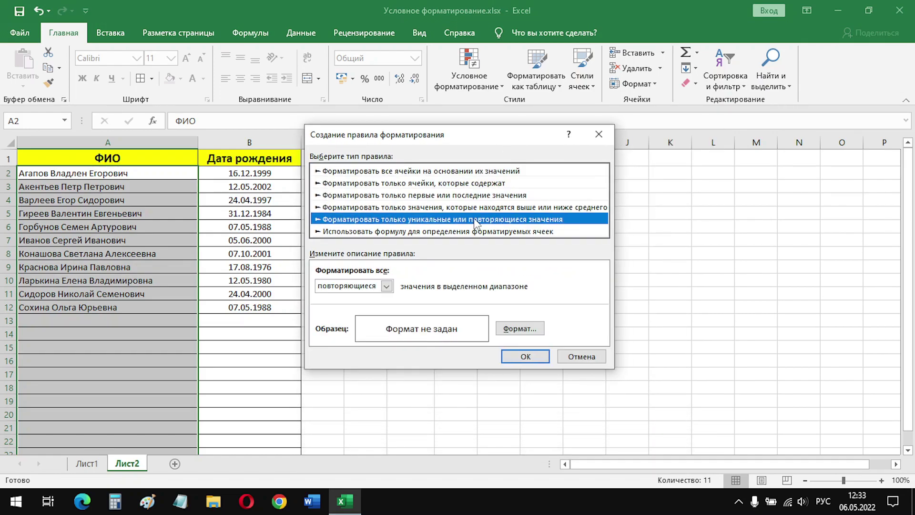
{"action": "left_click", "coordinate": [435, 232]}
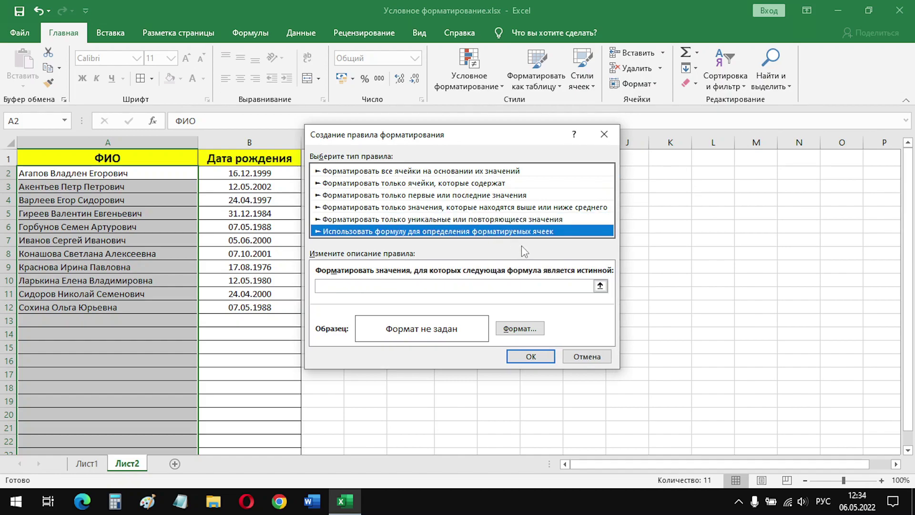
Enter the rule formula =МЕСЯЦ(B2)=МЕСЯЦ(СЕГОДНЯ())
{"action": "left_click", "coordinate": [477, 286]}
{"action": "type", "text": "=МЕСЯЦ("}
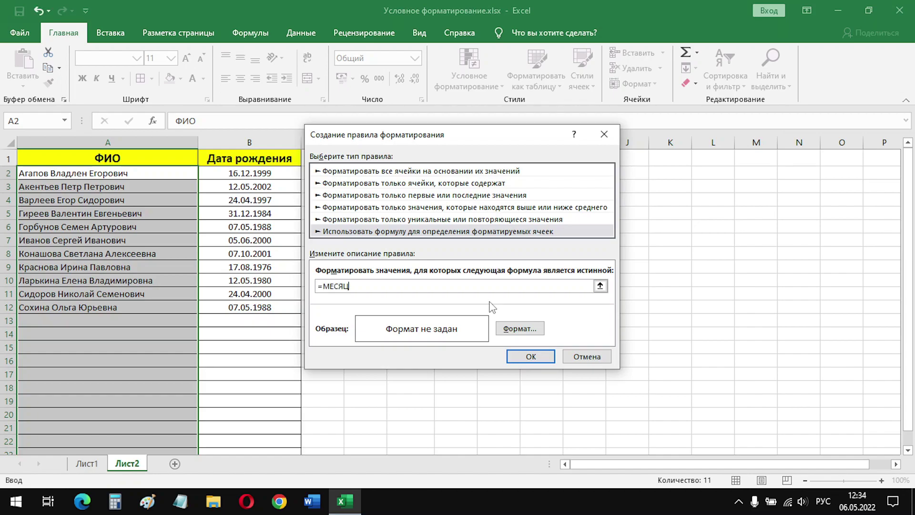
{"action": "key", "text": "alt+shift"}
{"action": "type", "text": "B2)=МЕСЯЦ(СЕГОДНЯ("}
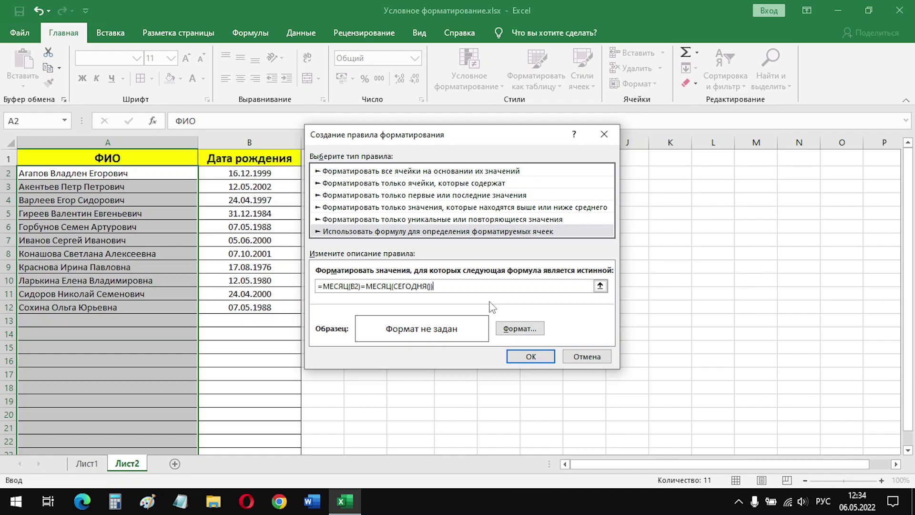
{"action": "key", "text": "F2"}
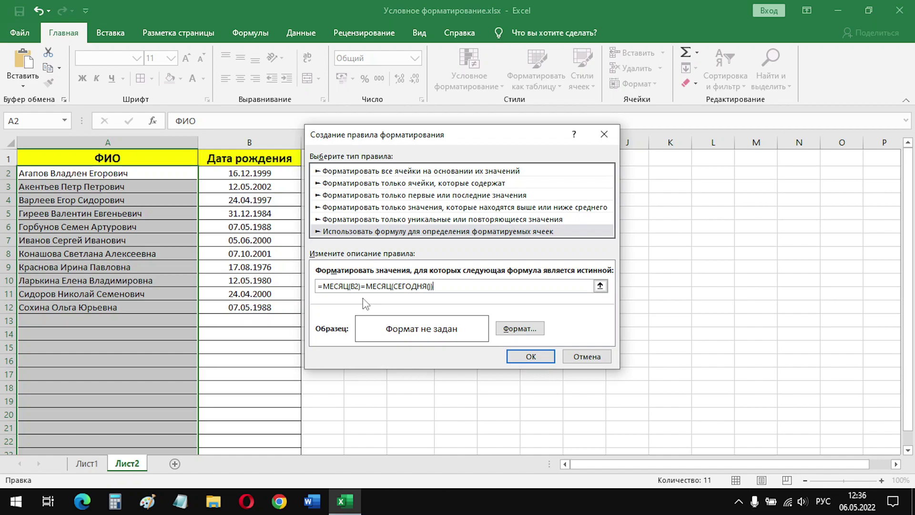
Set the rule's format to a light blue fill and apply it to the names
{"action": "left_click", "coordinate": [519, 329]}
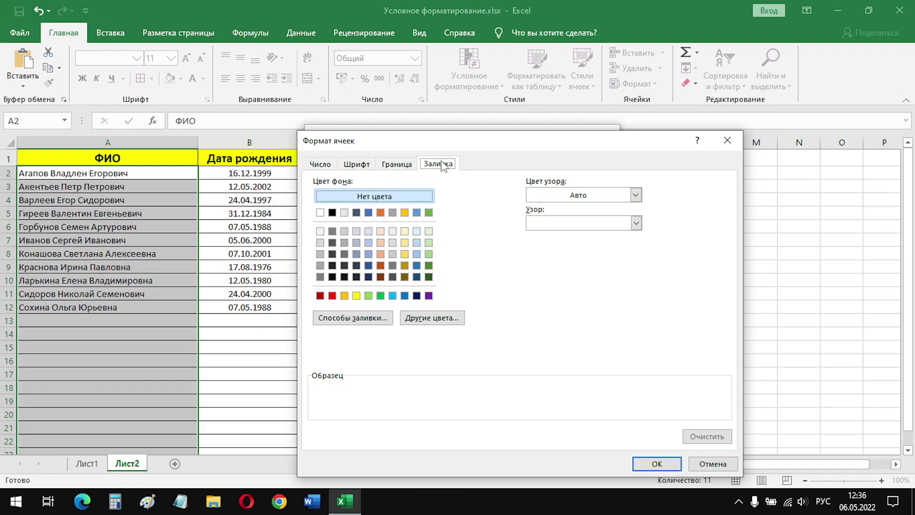
{"action": "left_click", "coordinate": [417, 243]}
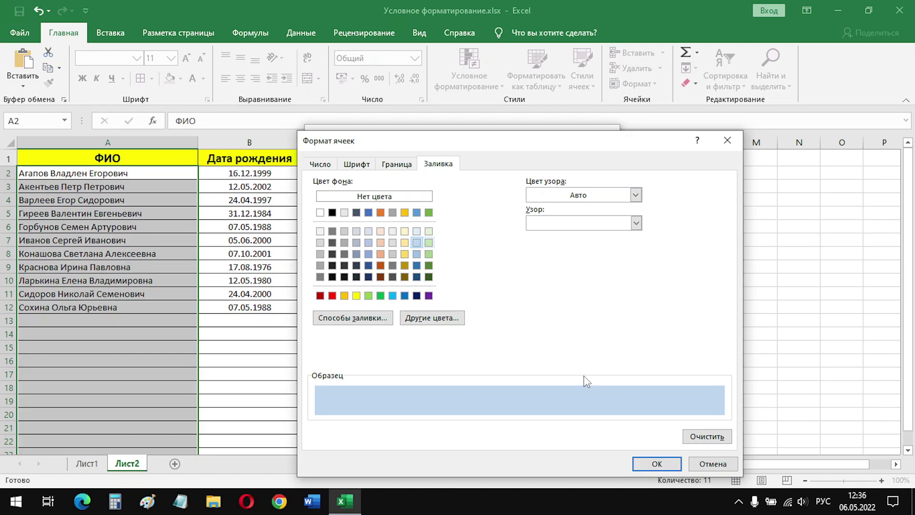
{"action": "left_click", "coordinate": [651, 463]}
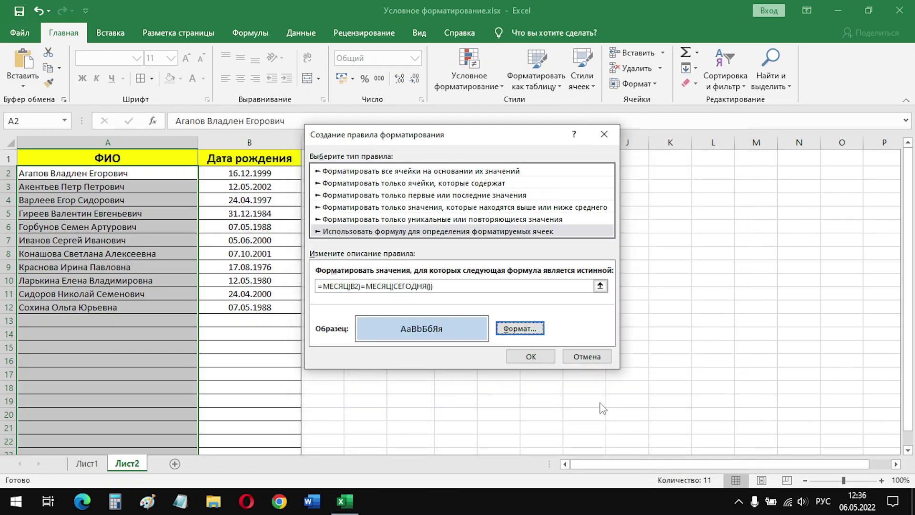
{"action": "left_click", "coordinate": [543, 358]}
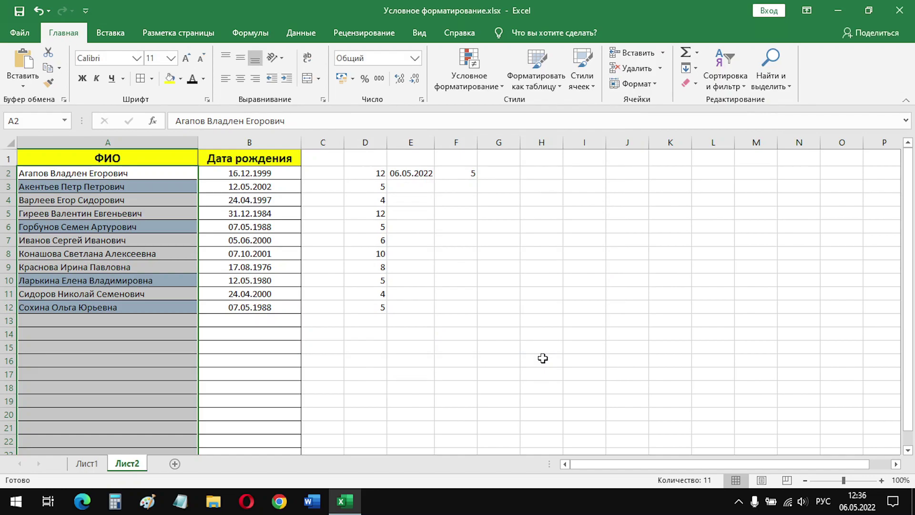
Select the column B dates without the B1 header and open Conditional Formatting
{"action": "left_click", "coordinate": [355, 324]}
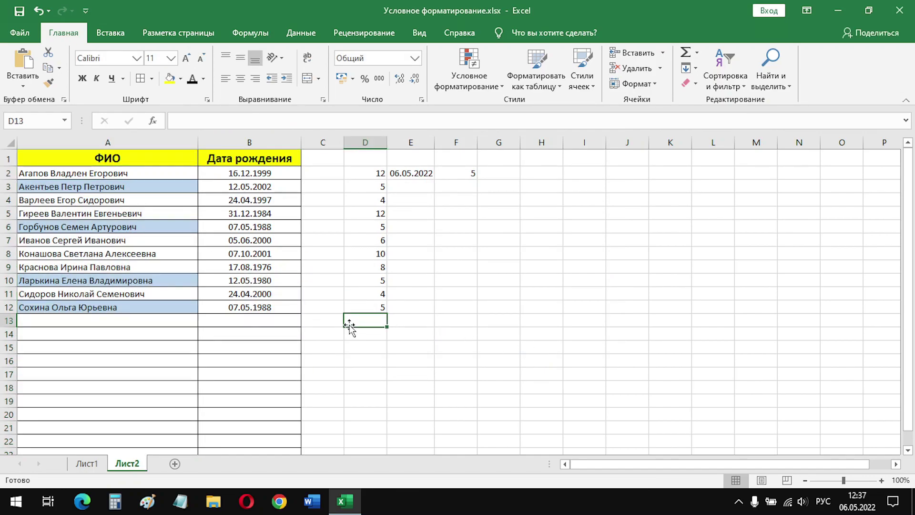
{"action": "left_click", "coordinate": [273, 137]}
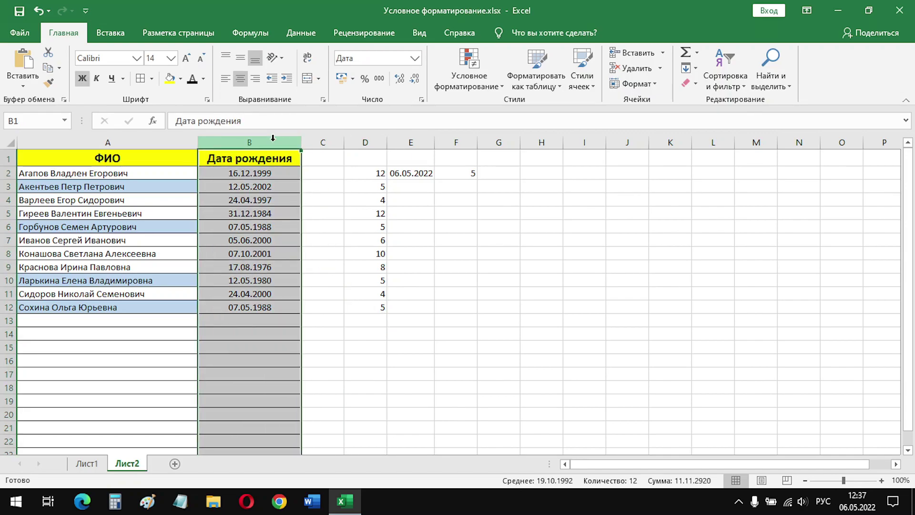
{"action": "left_click", "coordinate": [277, 157], "text": "ctrl"}
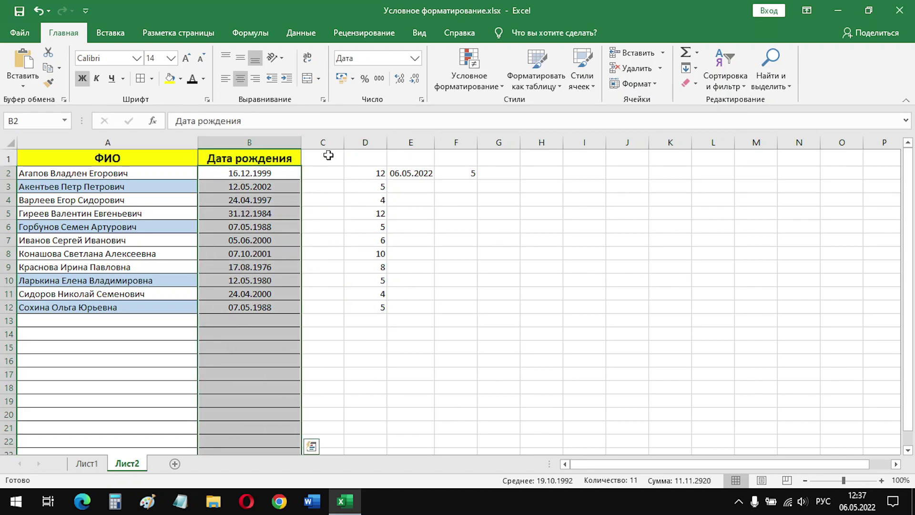
{"action": "left_click", "coordinate": [470, 78]}
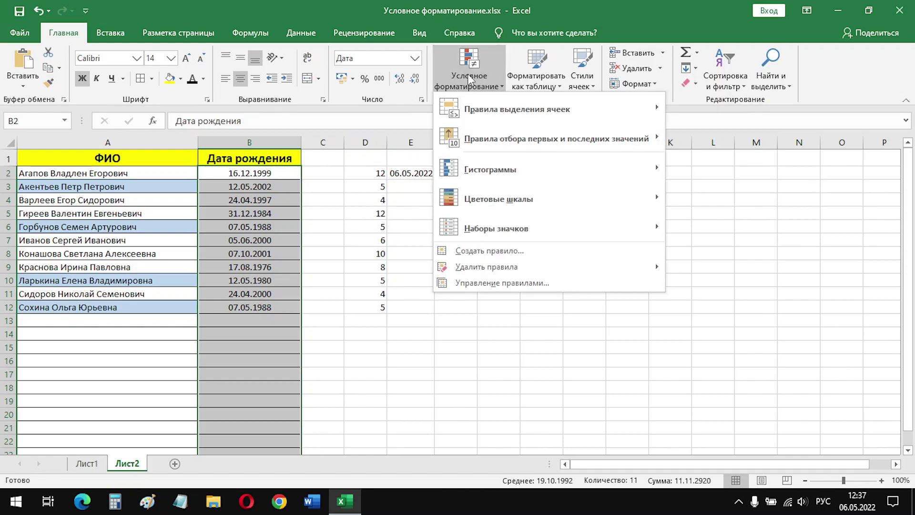
Add a formula rule =МЕСЯЦ(B2)=МЕСЯЦ(СЕГОДНЯ()) with light gold fill to the birth dates
{"action": "left_click", "coordinate": [504, 253]}
{"action": "left_click", "coordinate": [452, 218]}
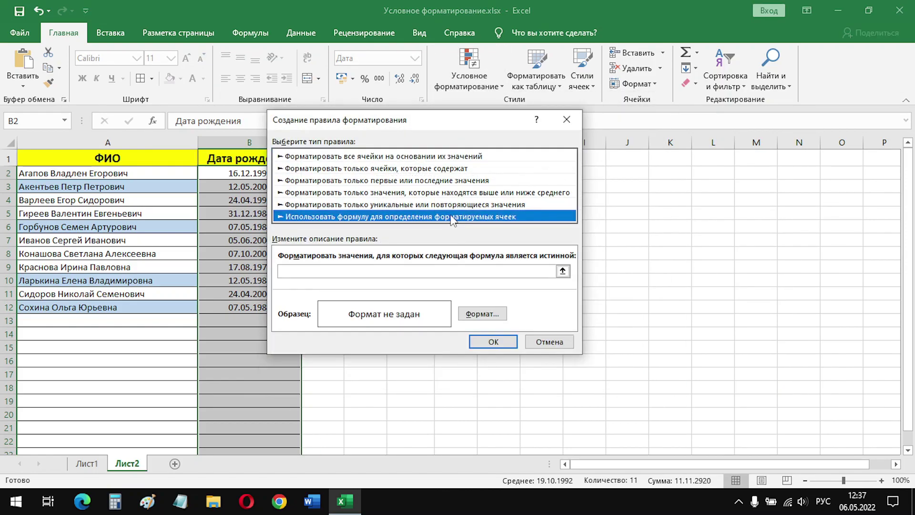
{"action": "left_click", "coordinate": [486, 271]}
{"action": "type", "text": "=МЕСЯЦ(B2)=МЕСЯЦ(СЕГОДНЯ())"}
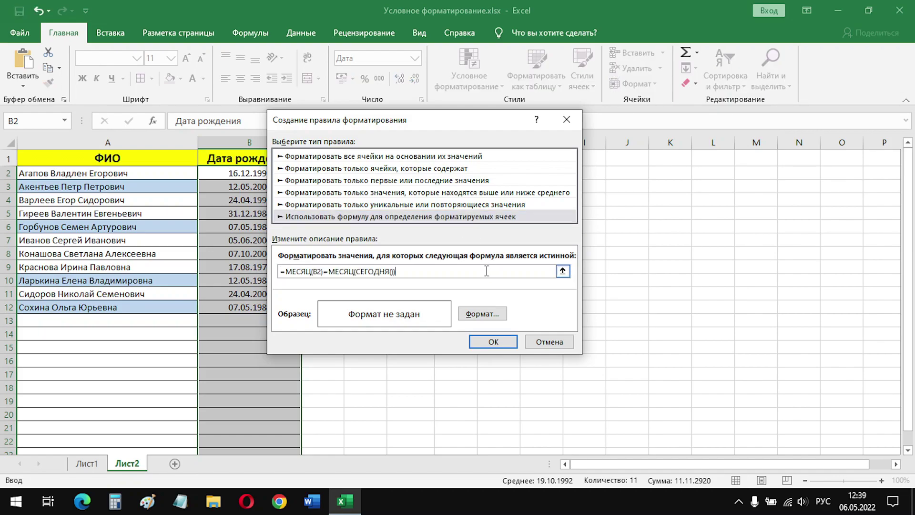
{"action": "left_click", "coordinate": [485, 313]}
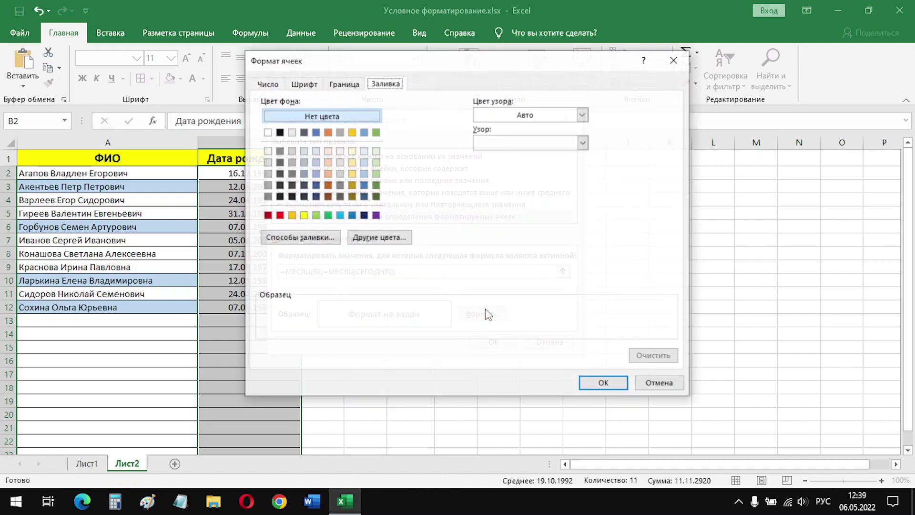
{"action": "left_click", "coordinate": [352, 162]}
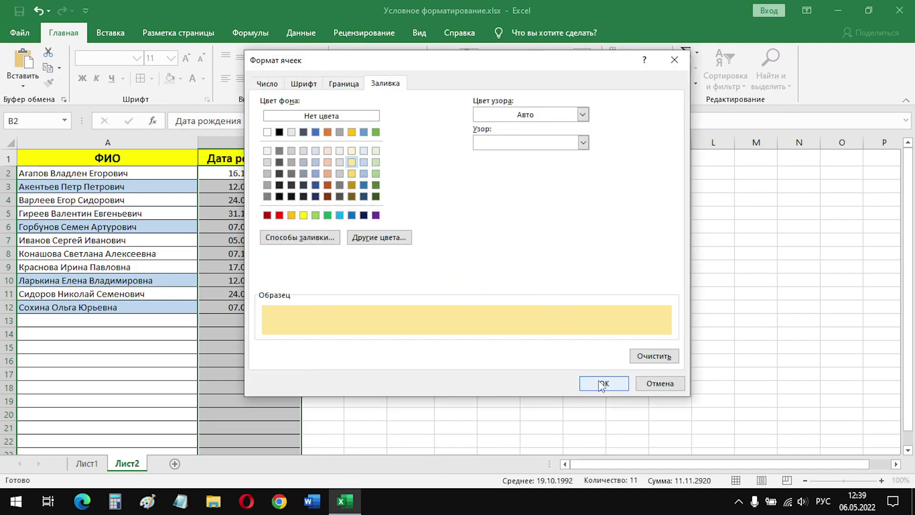
{"action": "left_click", "coordinate": [601, 383]}
{"action": "left_click", "coordinate": [493, 342]}
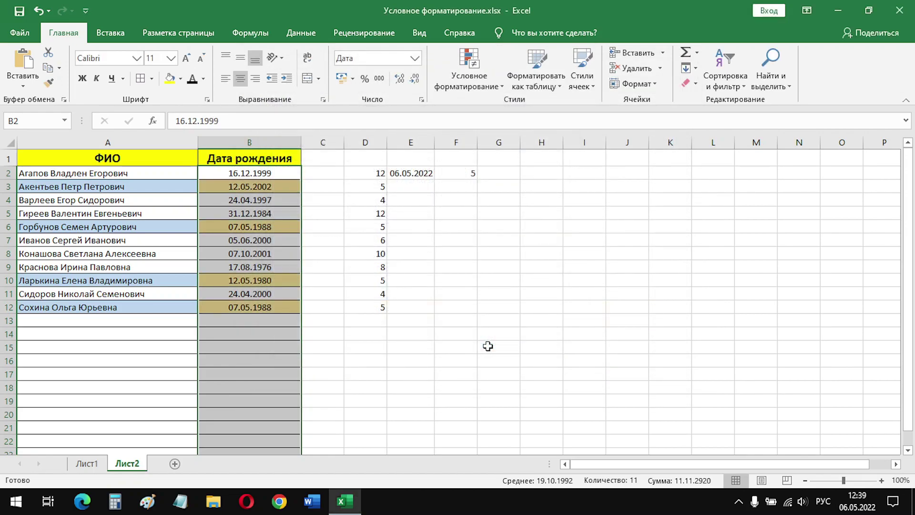
{"action": "left_click", "coordinate": [370, 333]}
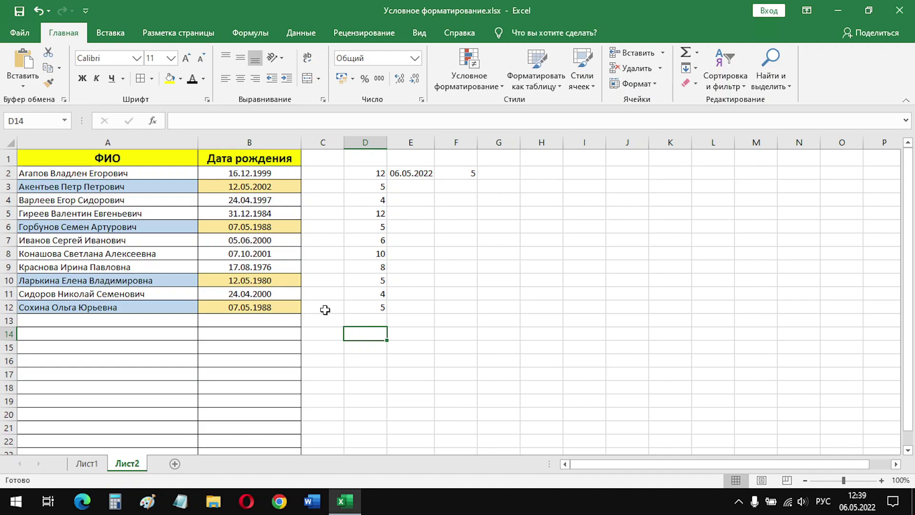
Change B10 to 12.07.1980 and B9 to 17.05.1976
{"action": "left_click", "coordinate": [277, 282]}
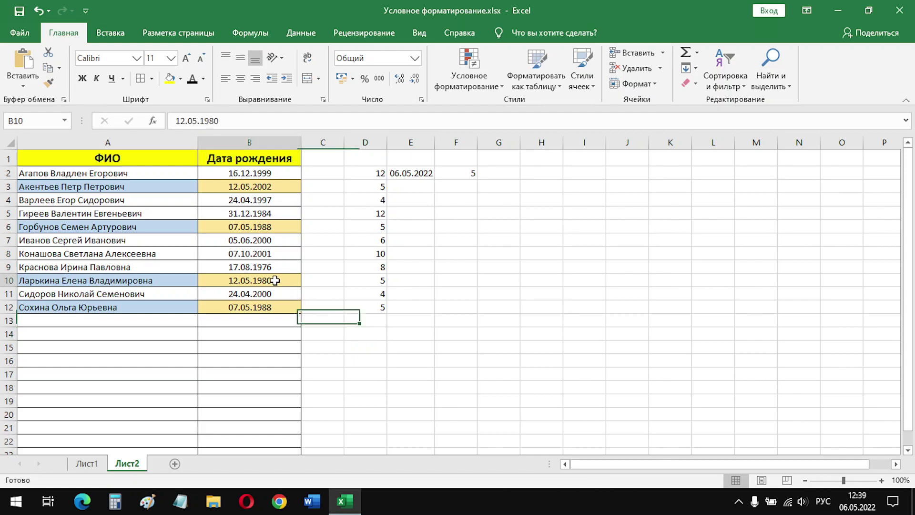
{"action": "left_click", "coordinate": [189, 124]}
{"action": "key", "text": "Delete"}
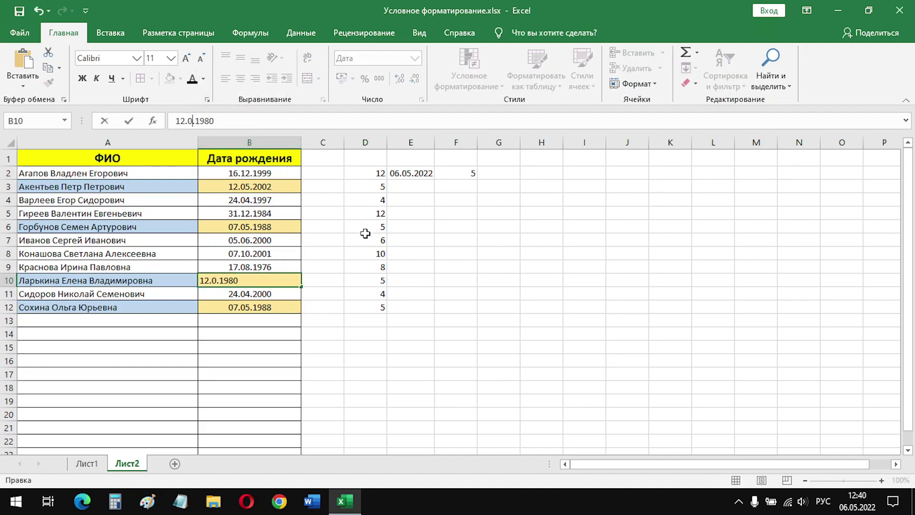
{"action": "type", "text": "7"}
{"action": "key", "text": "Return"}
{"action": "left_click", "coordinate": [286, 264]}
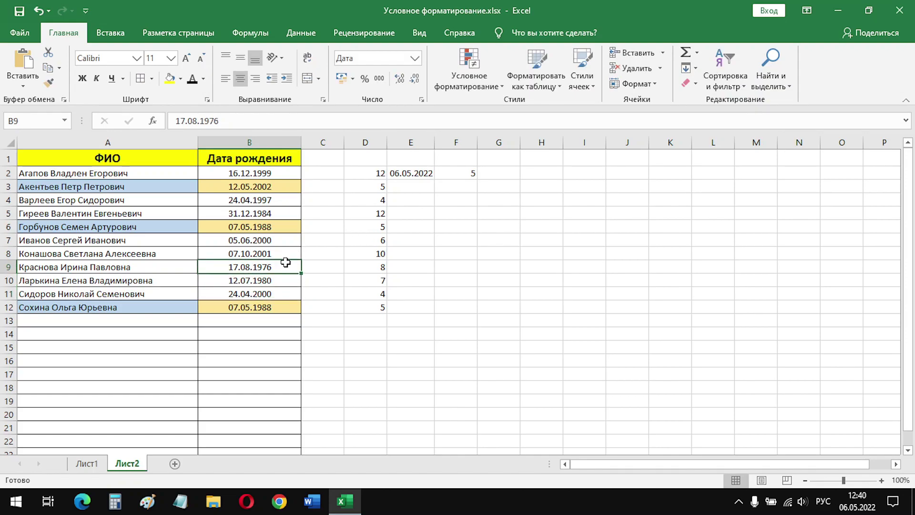
{"action": "left_click_drag", "start_coordinate": [192, 121], "coordinate": [197, 120]}
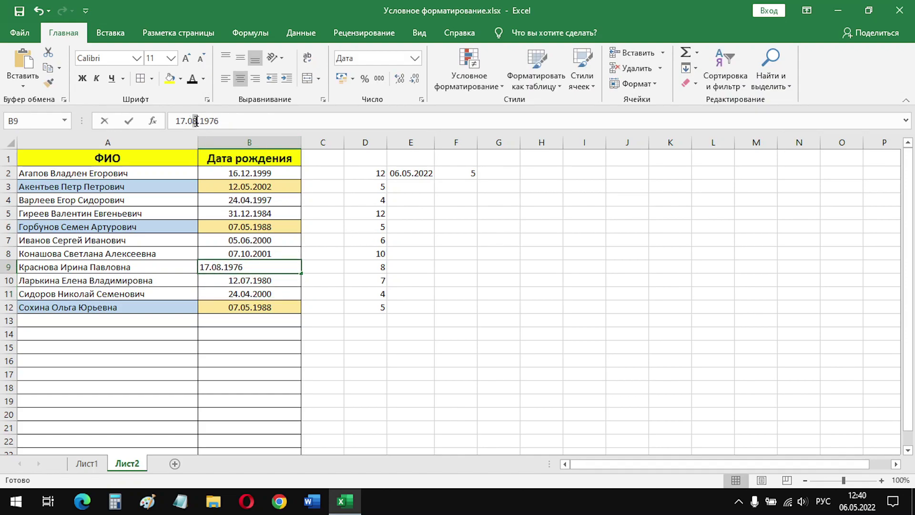
{"action": "type", "text": "5"}
{"action": "key", "text": "Return"}
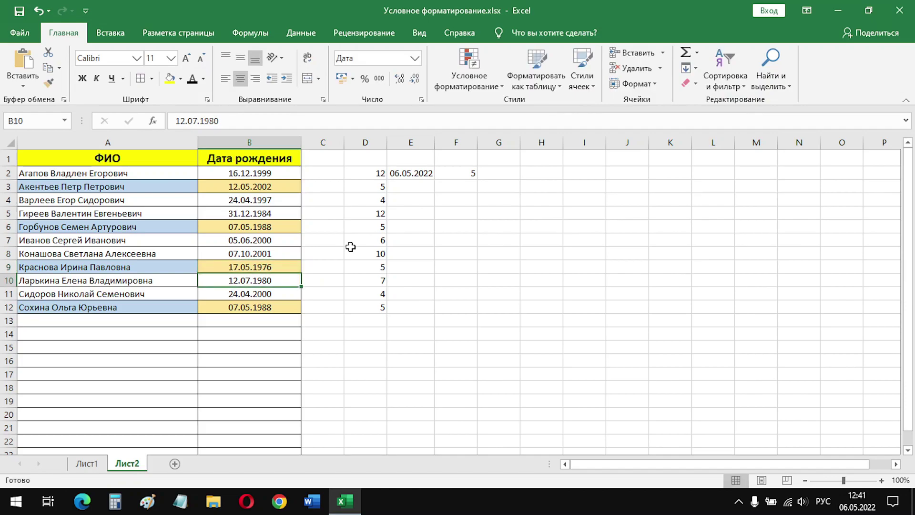
Add a new person's full name in A13 with birth date 22.05.1995
{"action": "left_click", "coordinate": [164, 320]}
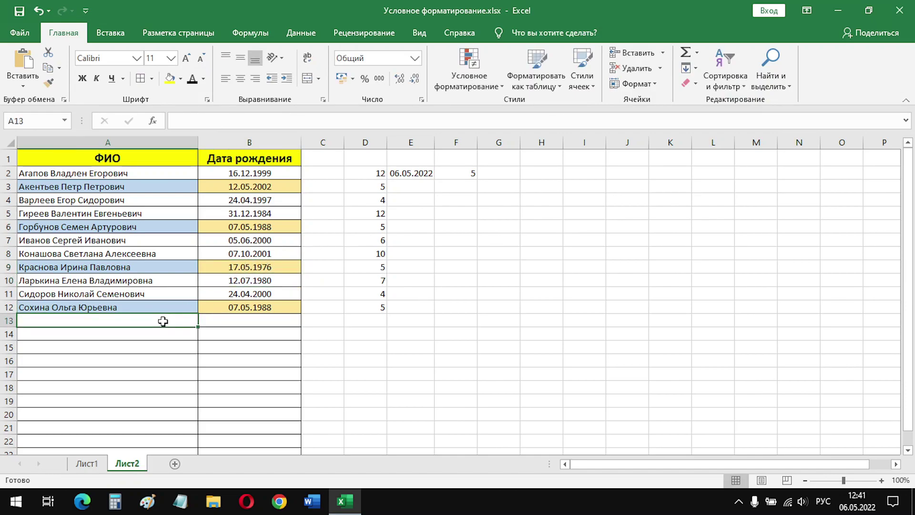
{"action": "type", "text": "Сергиенко Иванна Федоровна"}
{"action": "key", "text": "Tab"}
{"action": "type", "text": "22.05.1995"}
{"action": "key", "text": "Return"}
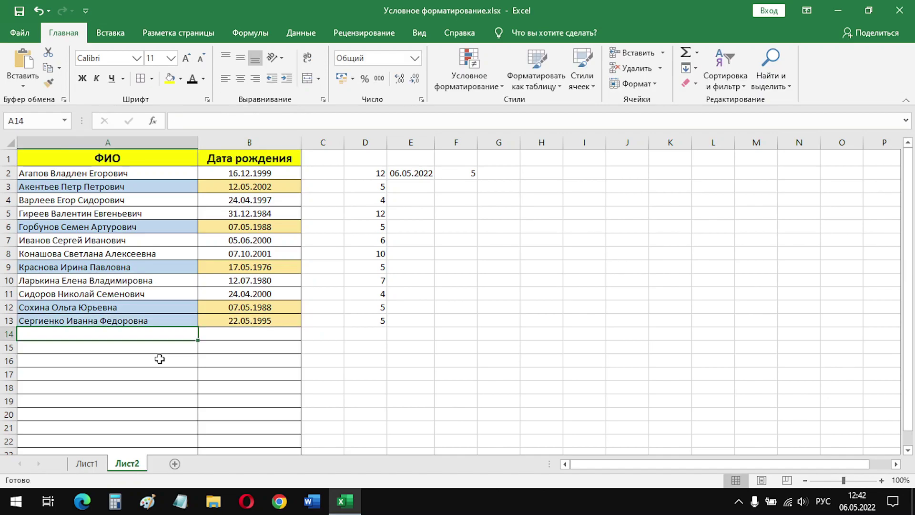
{"action": "left_click_drag", "start_coordinate": [150, 322], "coordinate": [223, 322]}
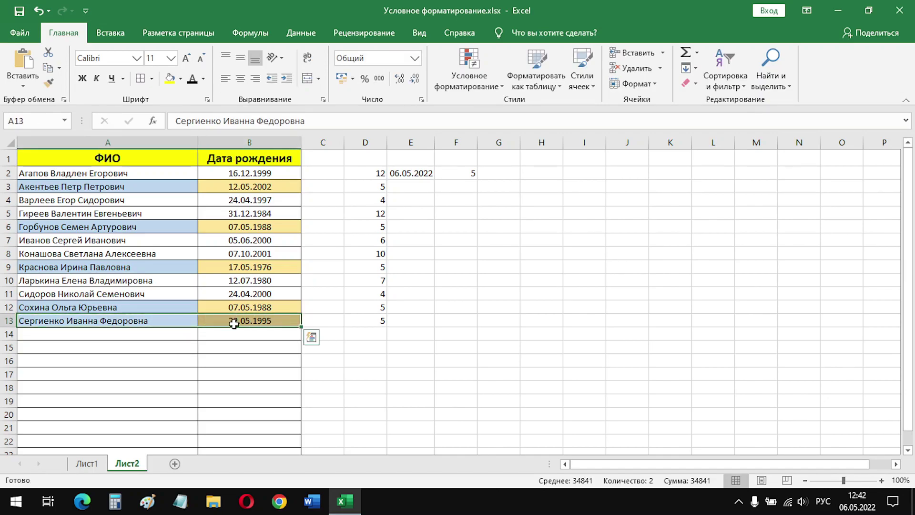
{"action": "left_click", "coordinate": [261, 360]}
Change B13 to 22.03.1995 and confirm row 13 is no longer highlighted
{"action": "left_click", "coordinate": [251, 324]}
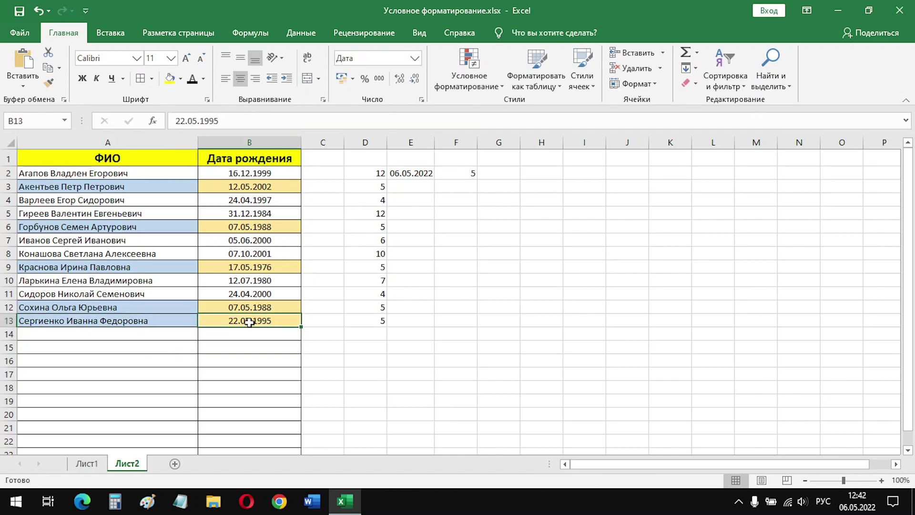
{"action": "left_click", "coordinate": [194, 122]}
{"action": "key", "text": "BackSpace"}
{"action": "type", "text": "3"}
{"action": "key", "text": "Return"}
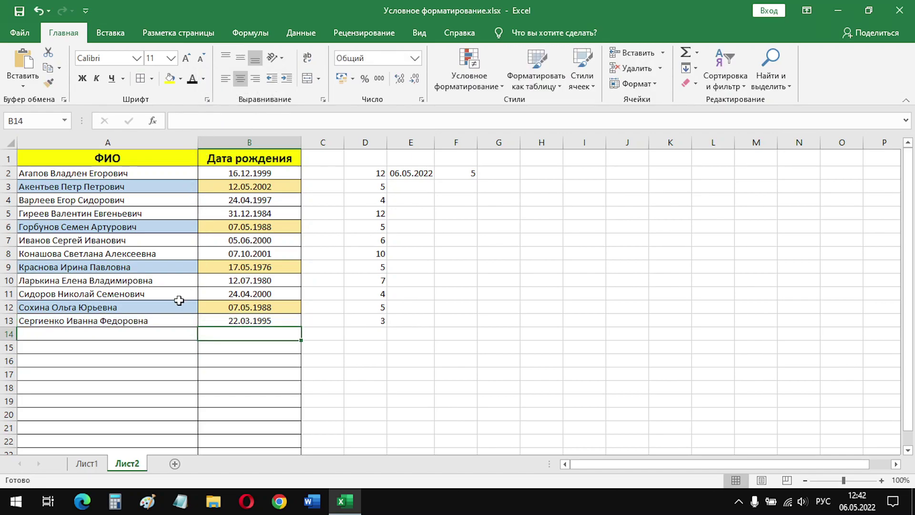
{"action": "left_click_drag", "start_coordinate": [146, 320], "coordinate": [217, 320]}
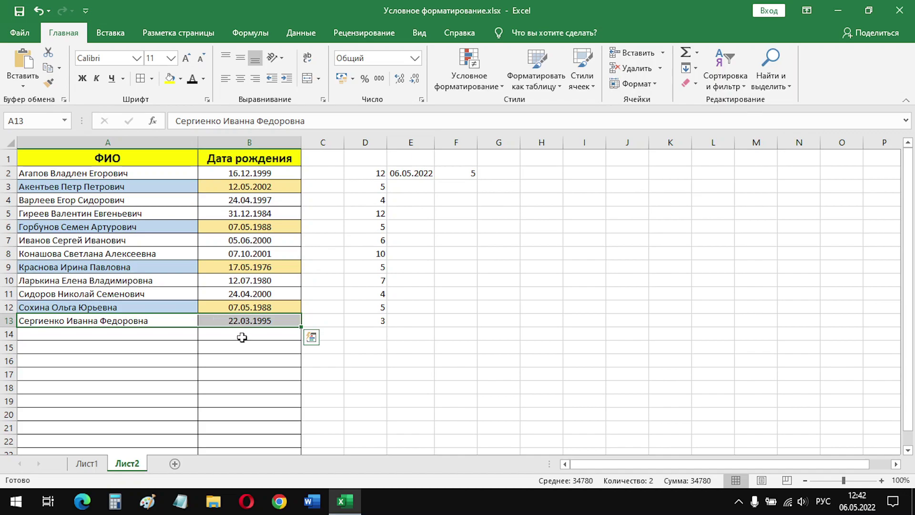
{"action": "left_click", "coordinate": [250, 361]}
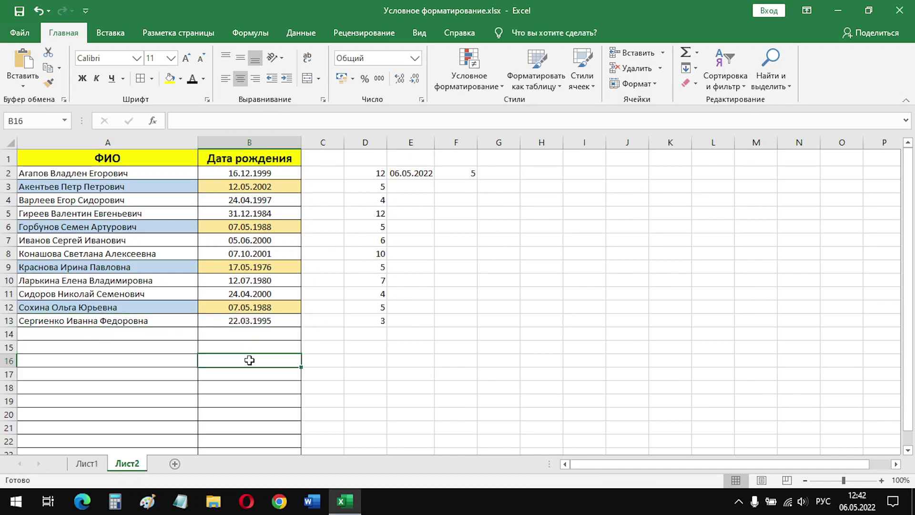
Delete helper columns D–F holding the month numbers, today's date and the current month
{"action": "left_click_drag", "start_coordinate": [384, 142], "coordinate": [458, 143]}
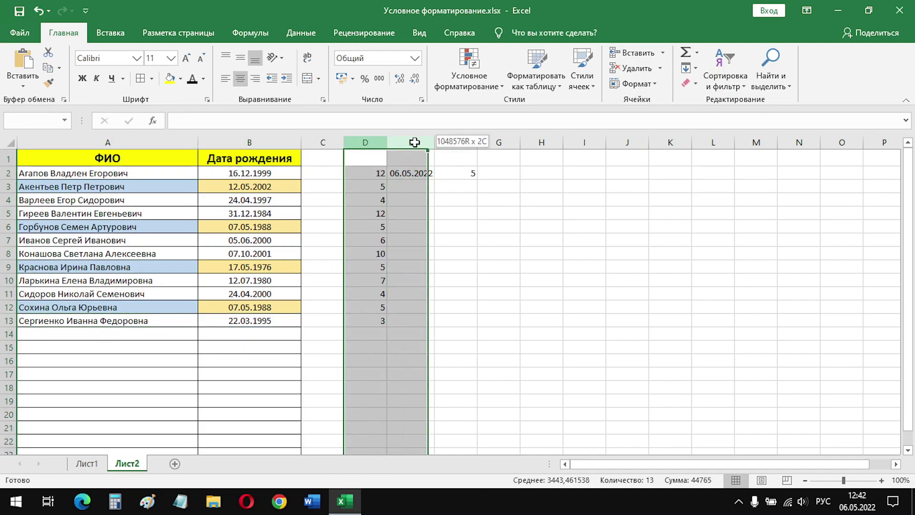
{"action": "right_click", "coordinate": [458, 143]}
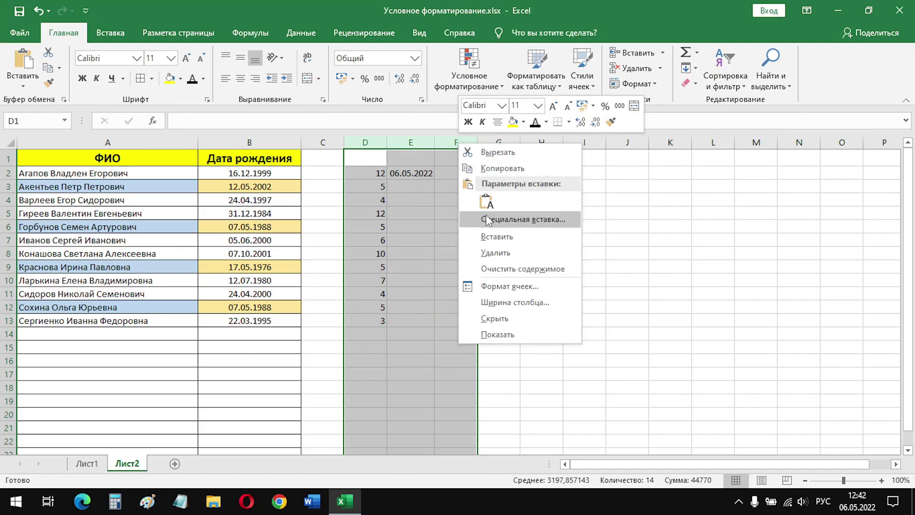
{"action": "left_click", "coordinate": [488, 255]}
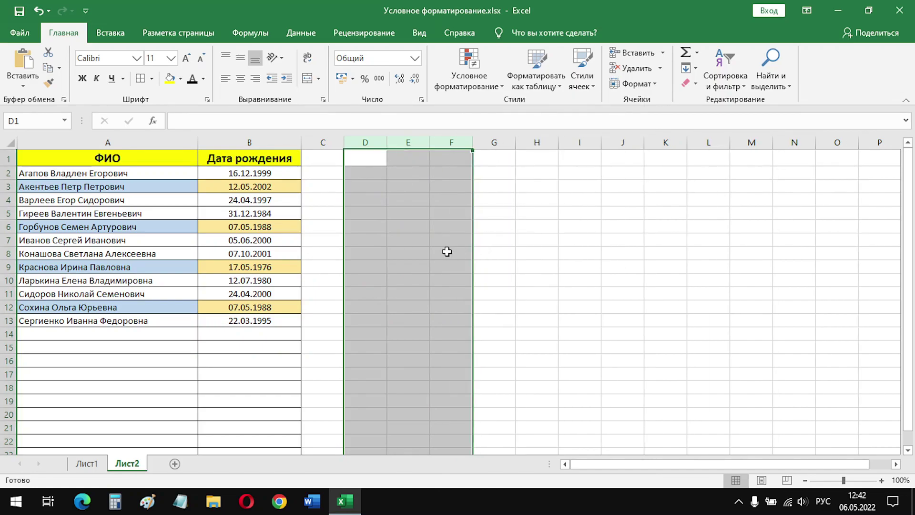
{"action": "left_click", "coordinate": [358, 253]}
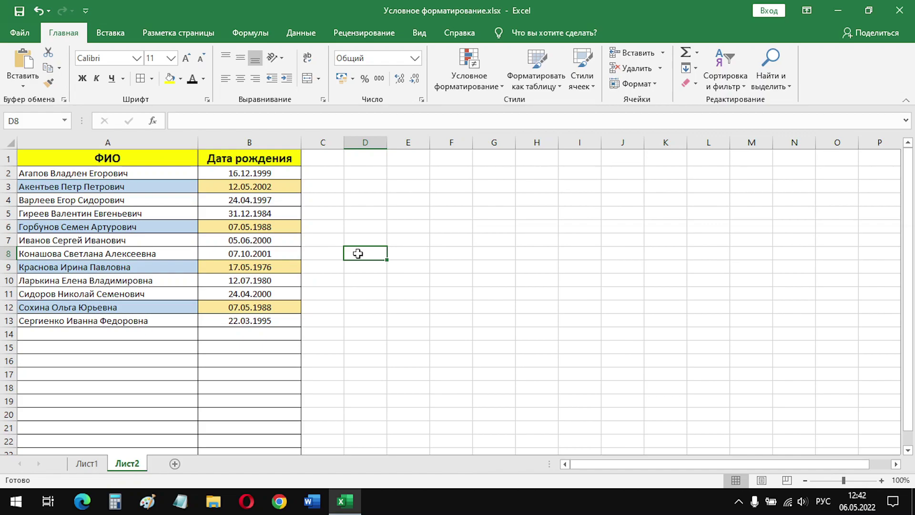